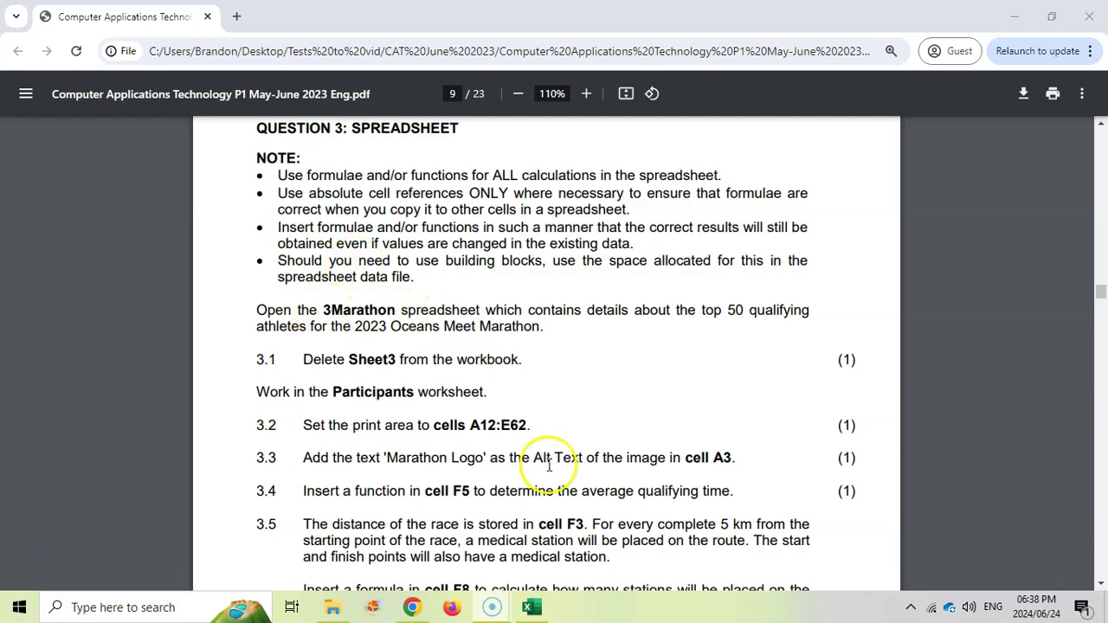
# - Read Question 3's spreadsheet tasks 3.1–3.5 in the exam PDF, glancing briefly at the workbook
pyautogui.click(532, 608)
pyautogui.click(533, 609)
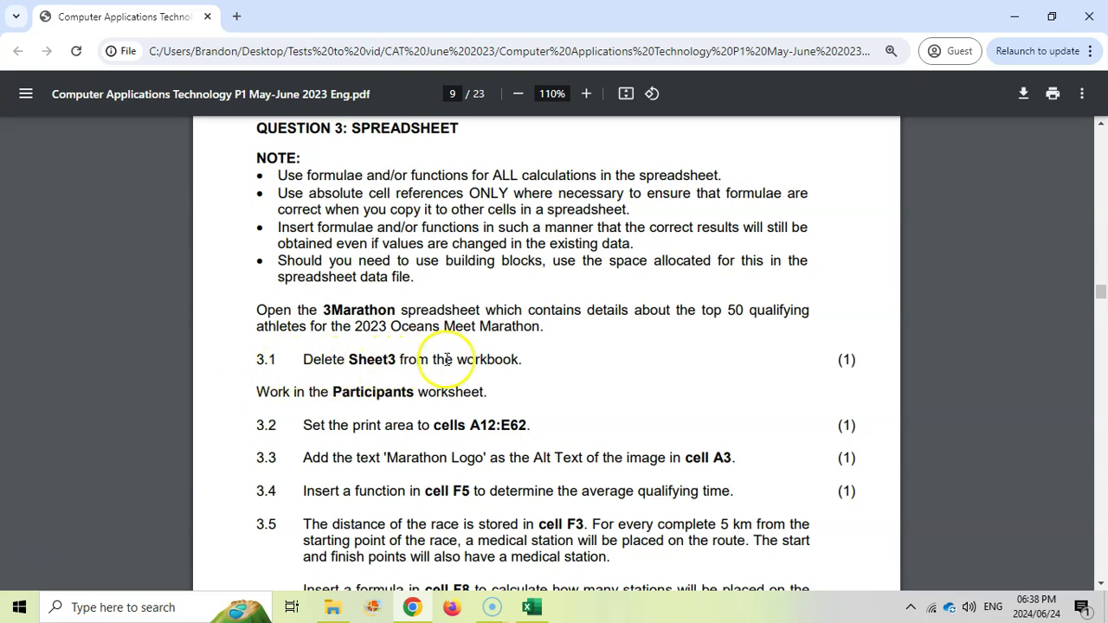
# - Delete Sheet3 from the 3Marathon workbook so only Participants and Band remain
pyautogui.click(546, 611)
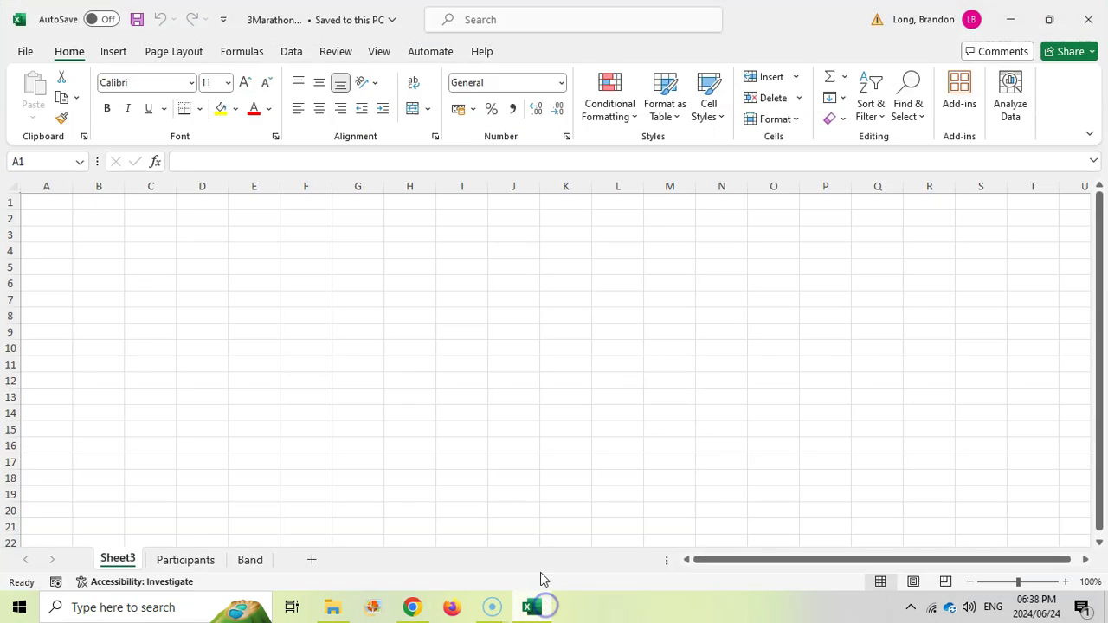
pyautogui.rightClick(118, 561)
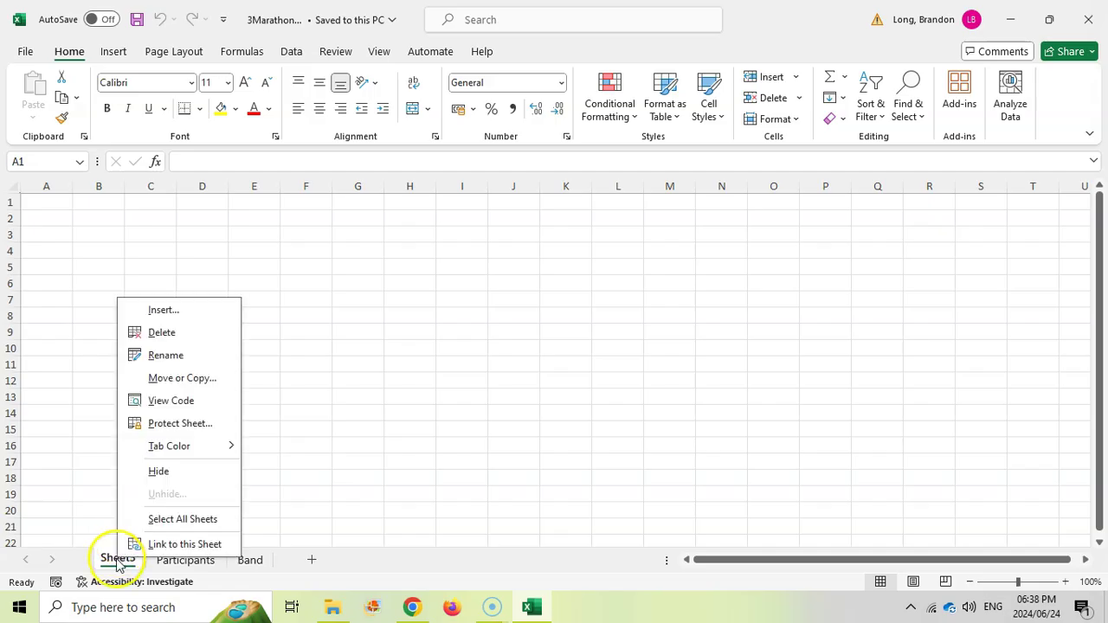
pyautogui.click(161, 333)
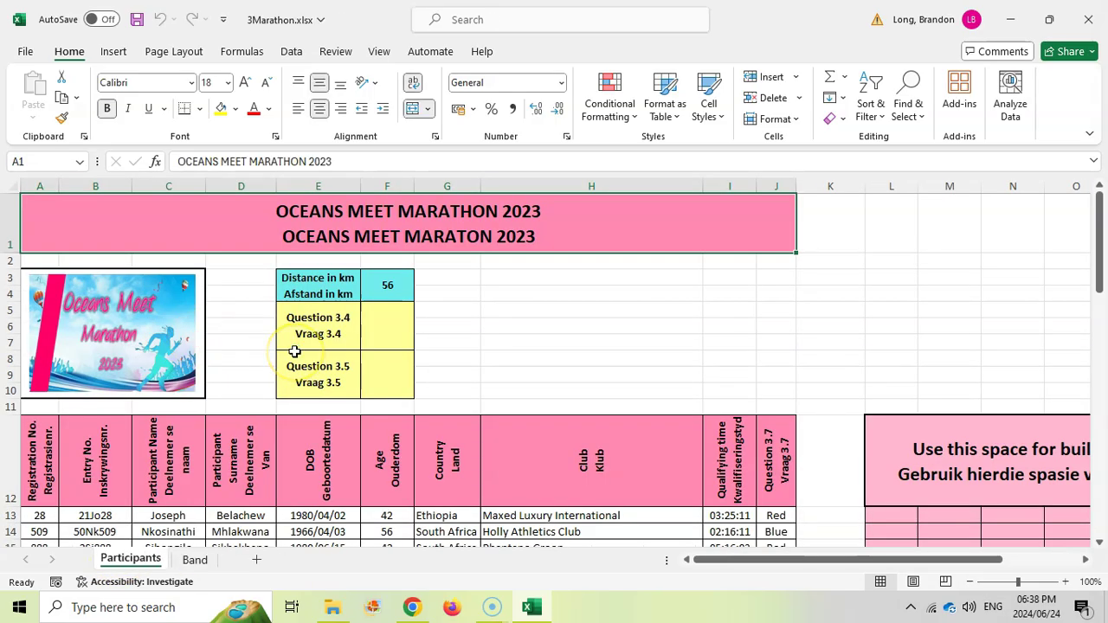
pyautogui.hotkey('alt', 'Tab')
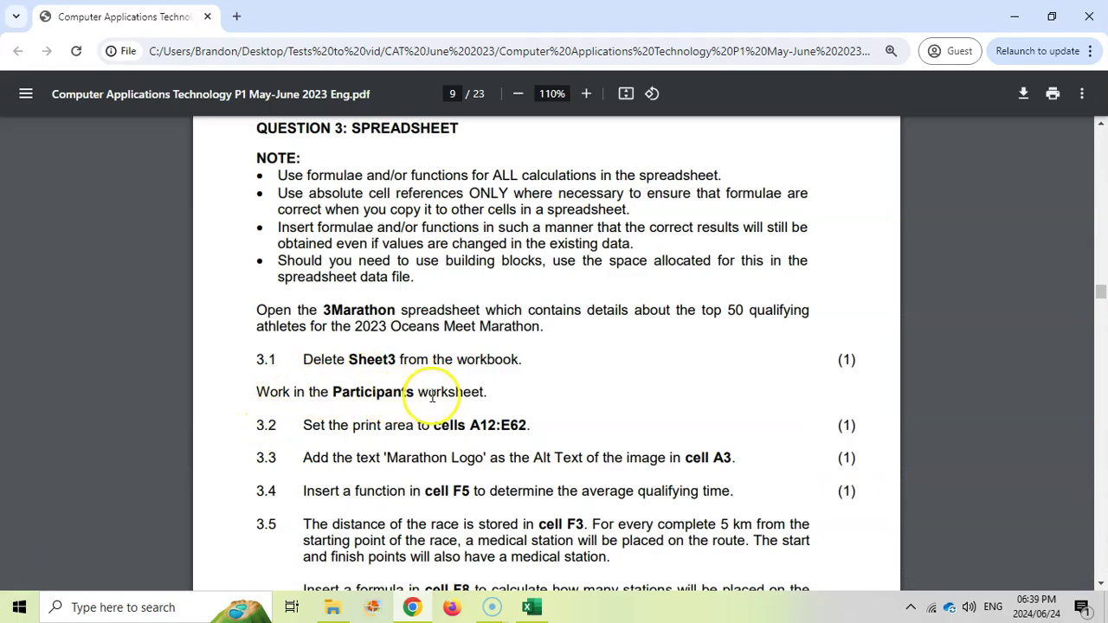
pyautogui.click(532, 608)
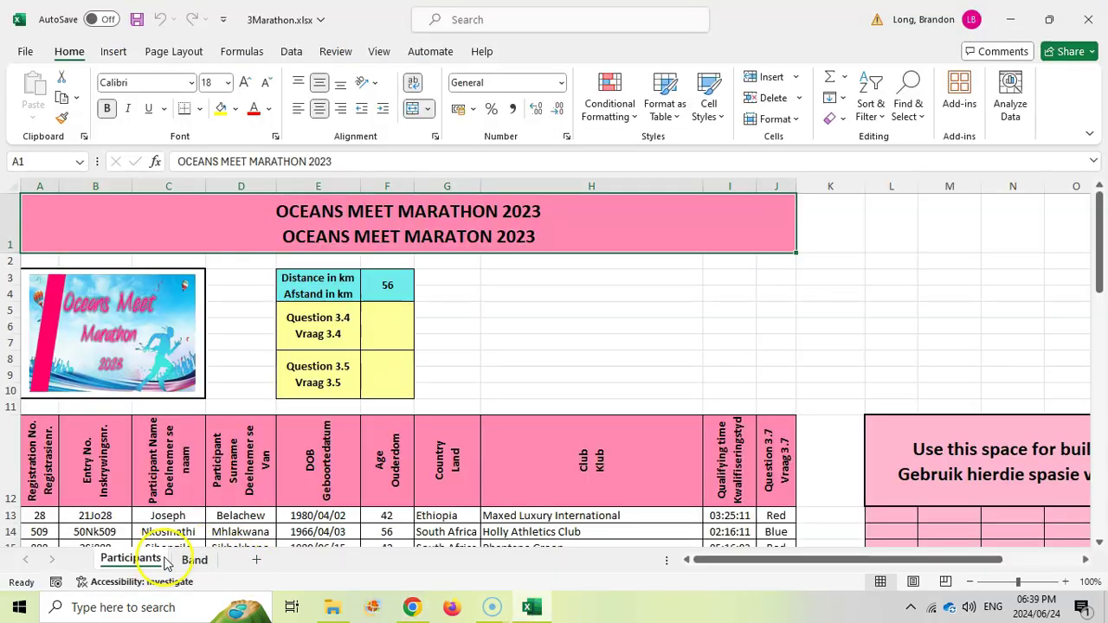
pyautogui.click(419, 609)
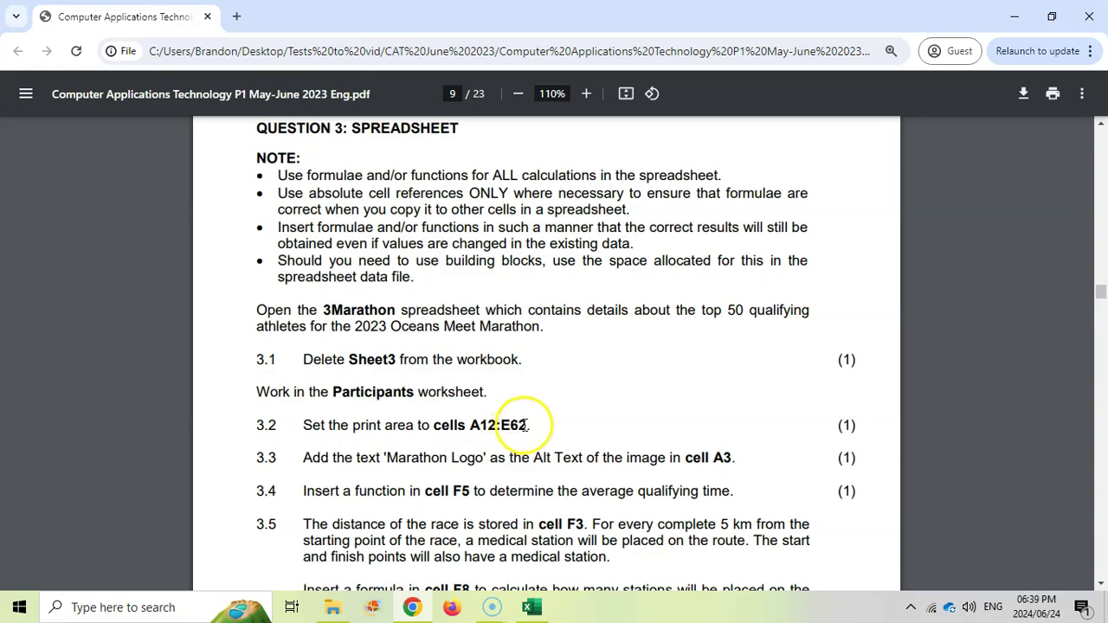
# - Look over the Print Area options and check the required print range in the exam paper
pyautogui.hotkey('alt', 'Tab')
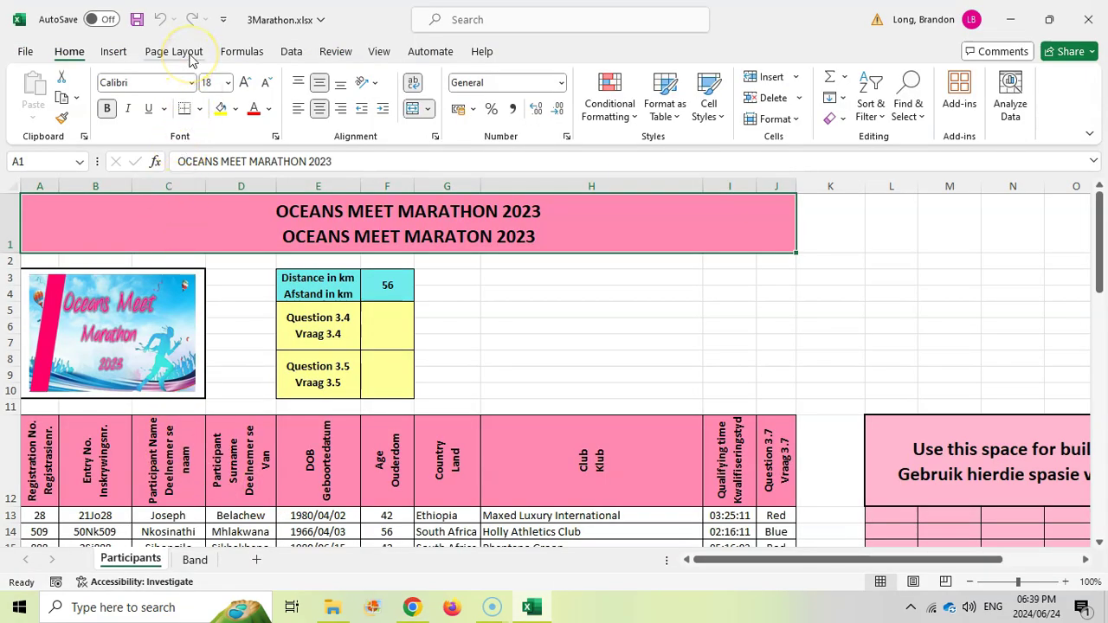
pyautogui.click(174, 52)
pyautogui.click(291, 117)
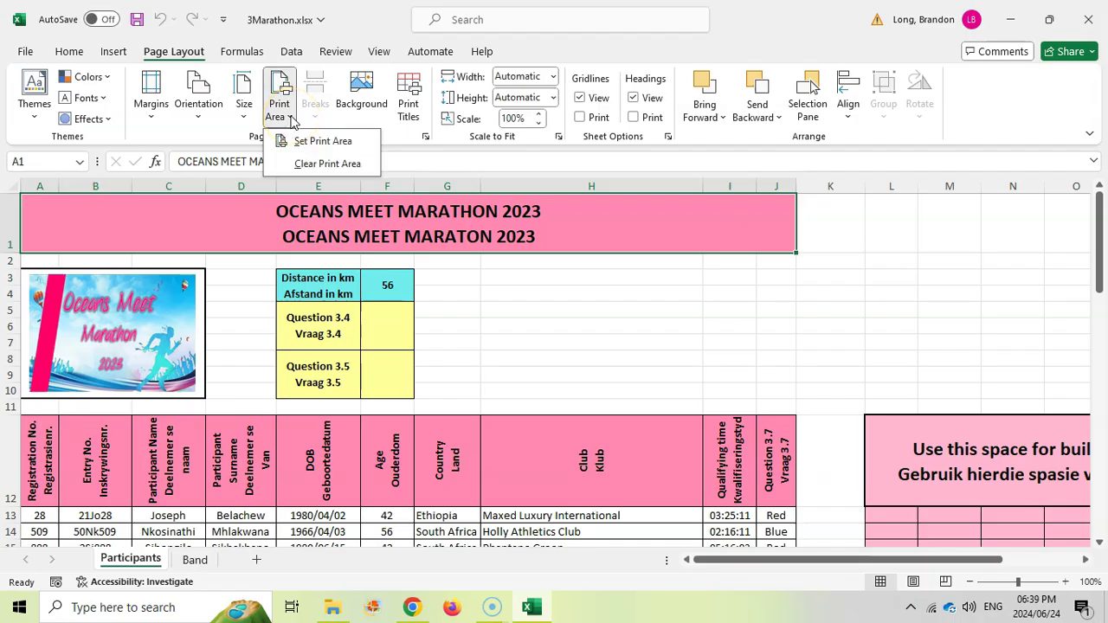
pyautogui.click(458, 308)
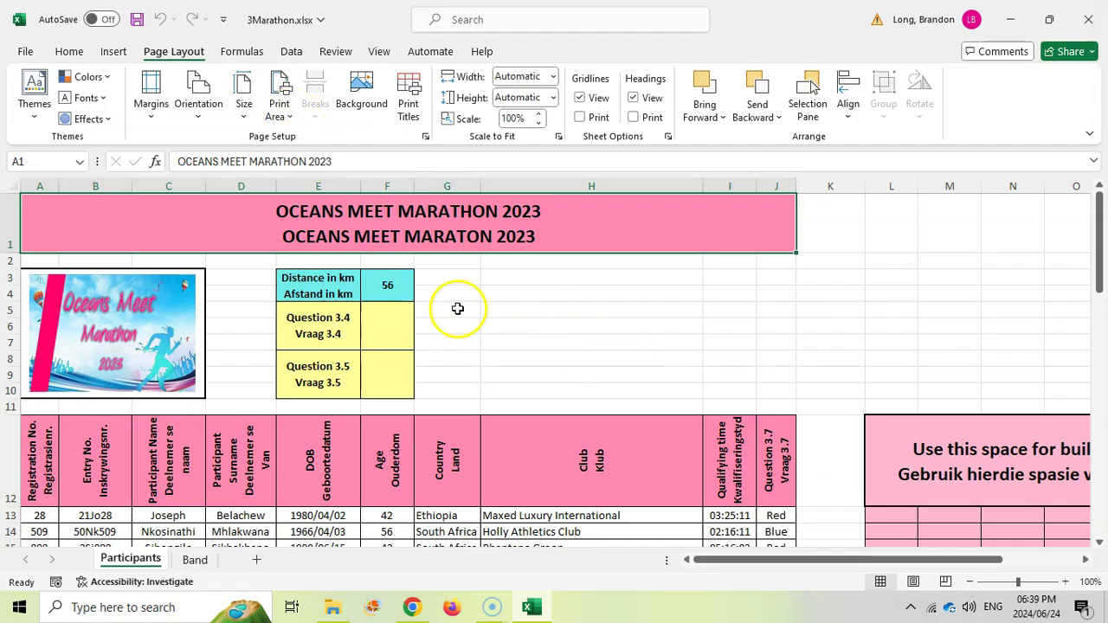
pyautogui.click(411, 607)
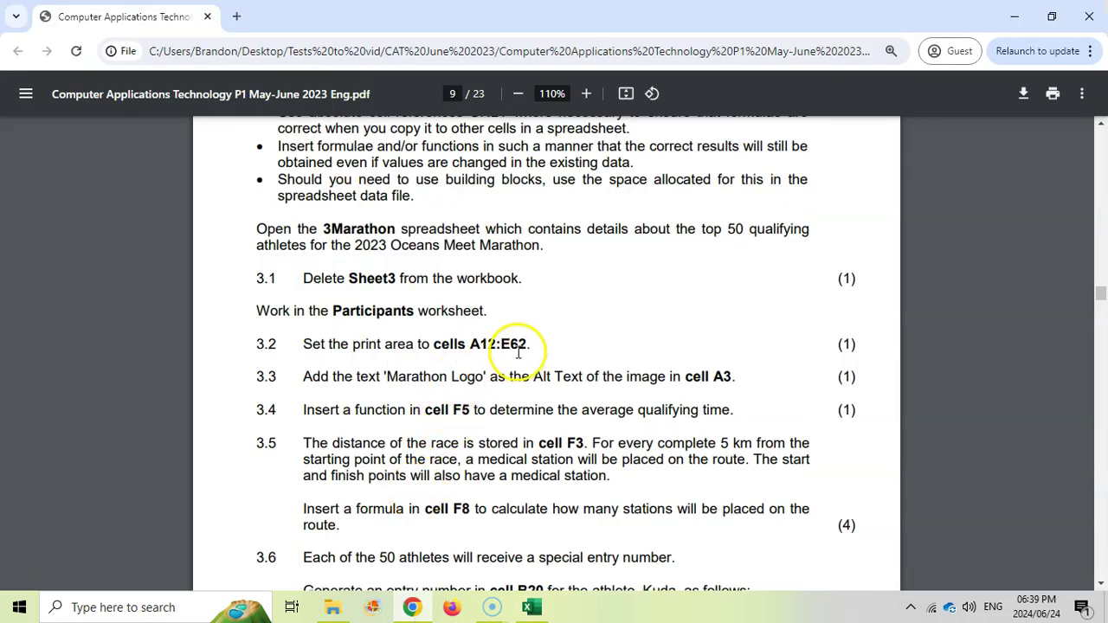
pyautogui.click(534, 610)
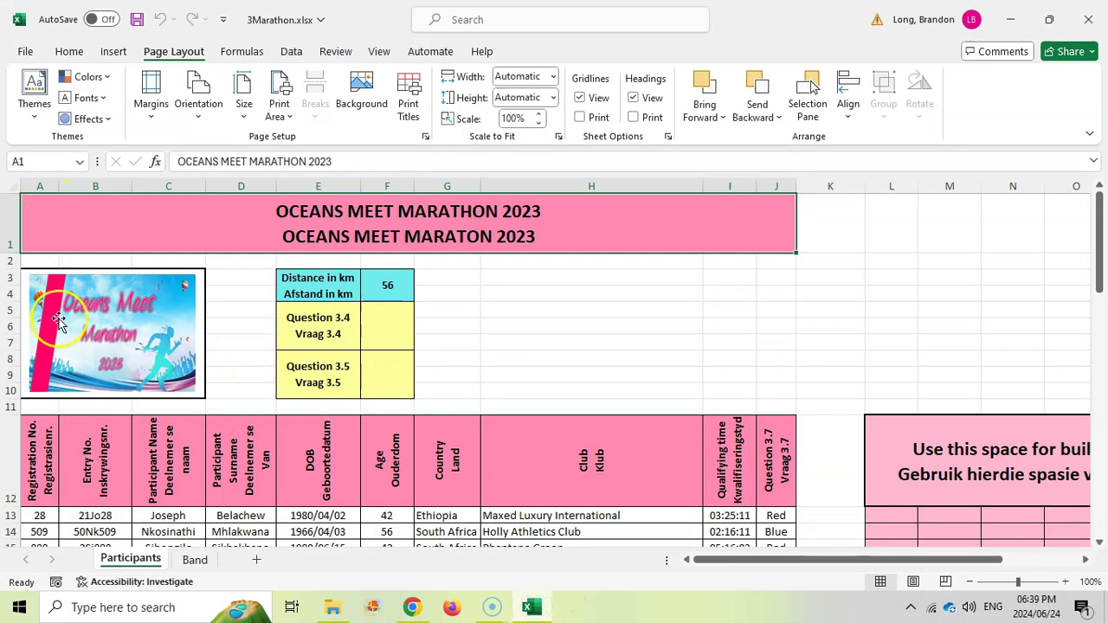
# - Set A12:E62 as the Participants sheet's print area and confirm it in Page Setup
pyautogui.click(42, 442)
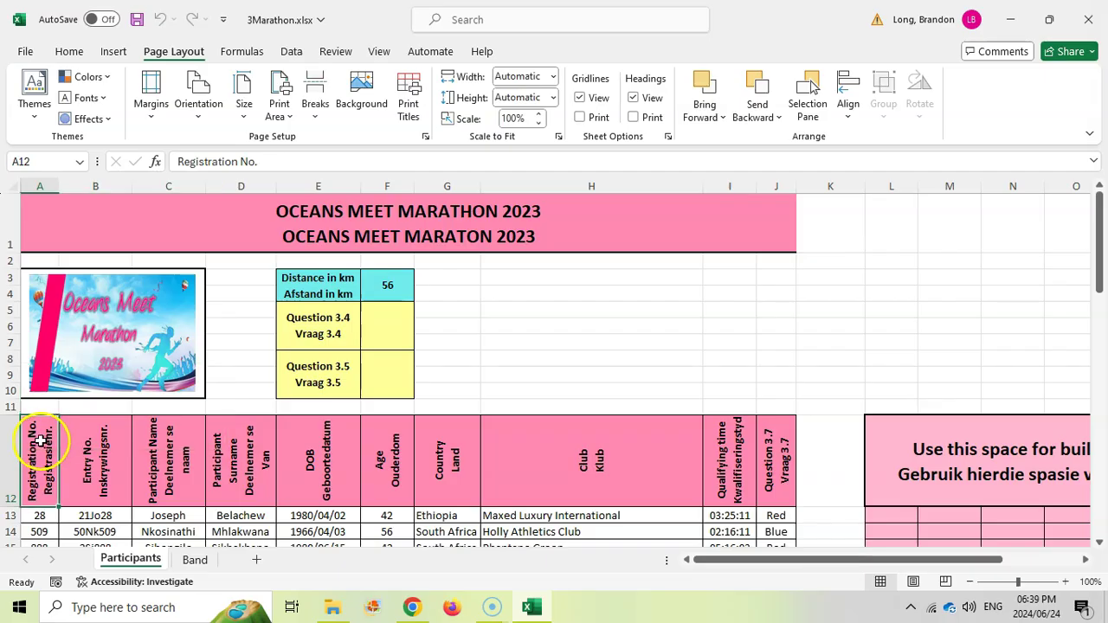
pyautogui.moveTo(42, 442)
pyautogui.mouseDown()
pyautogui.moveTo(317, 450)
pyautogui.moveTo(314, 611)
pyautogui.moveTo(297, 606)
pyautogui.moveTo(309, 560)
pyautogui.moveTo(297, 600)
pyautogui.moveTo(308, 595)
pyautogui.moveTo(305, 510)
pyautogui.mouseUp()
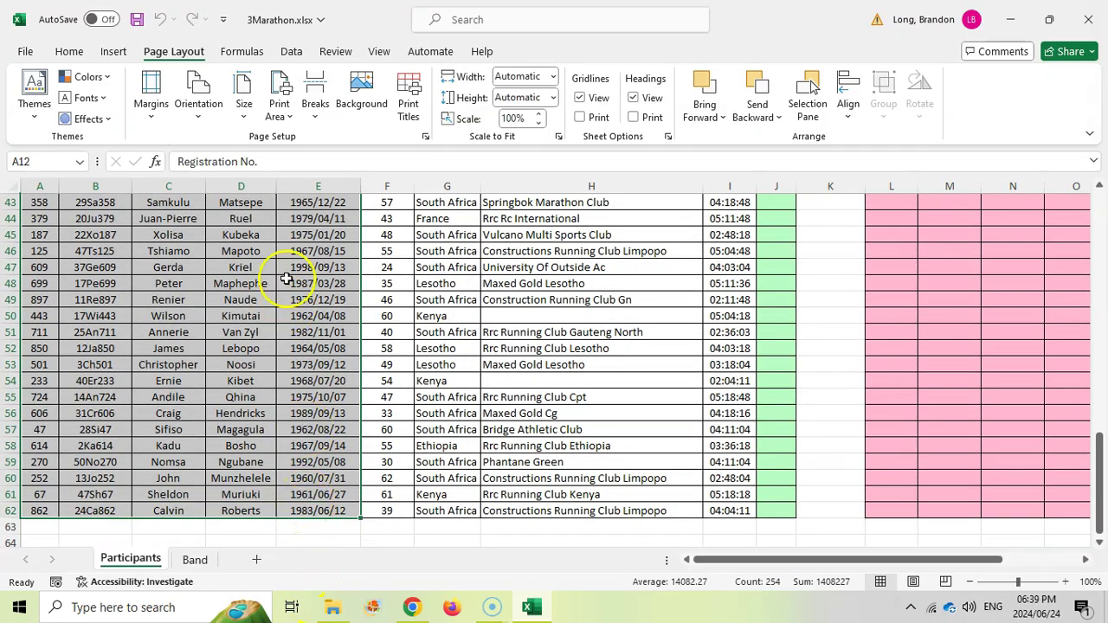
pyautogui.click(291, 121)
pyautogui.click(297, 141)
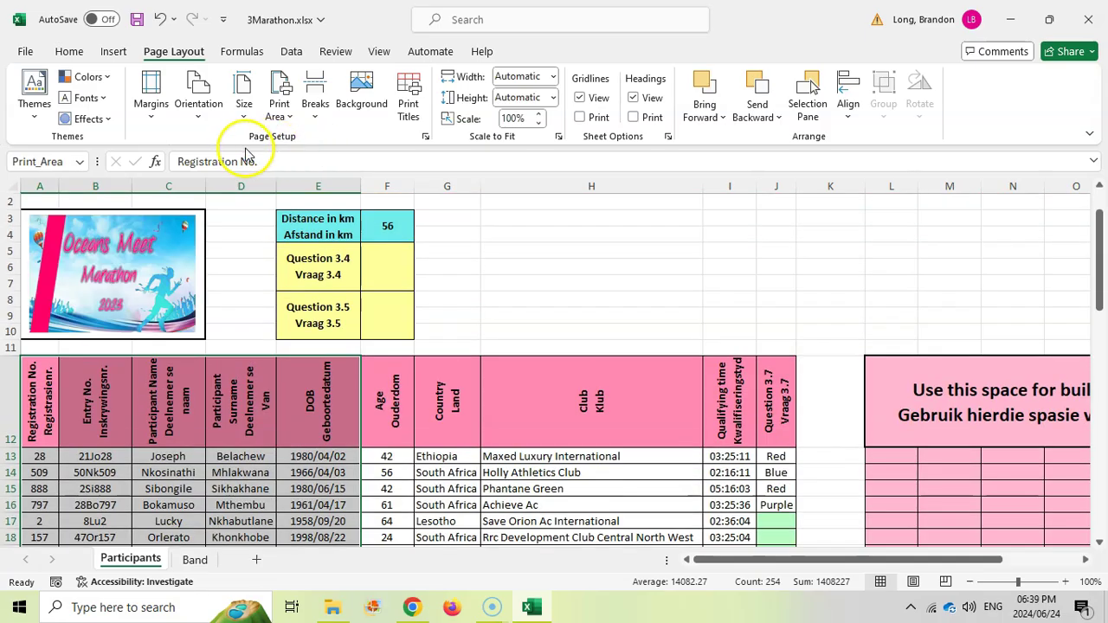
pyautogui.click(426, 138)
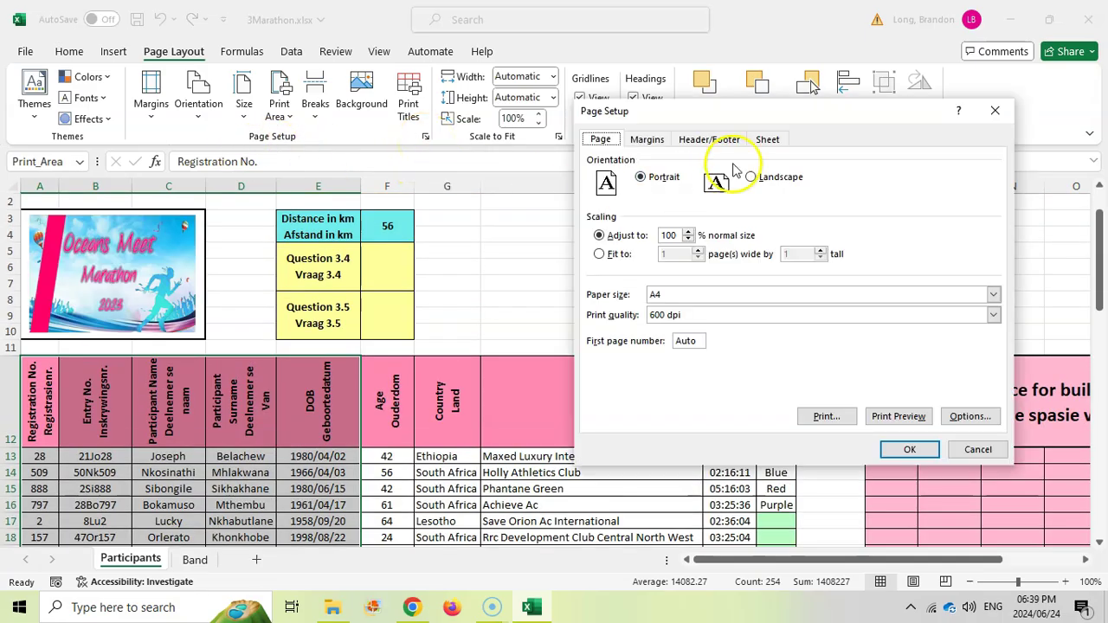
pyautogui.click(768, 141)
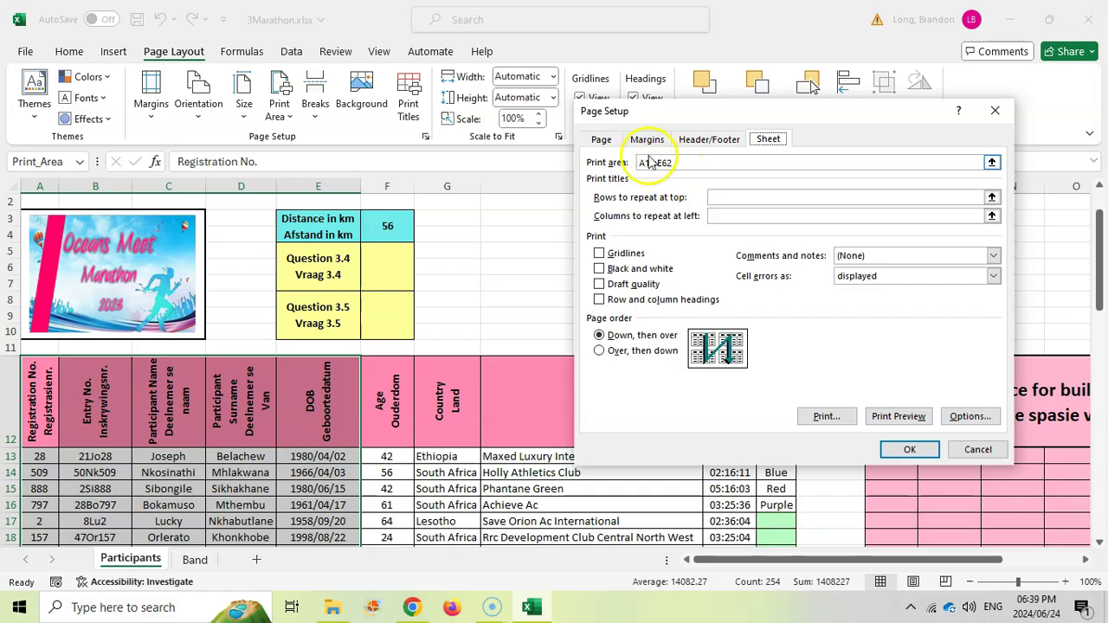
pyautogui.click(909, 450)
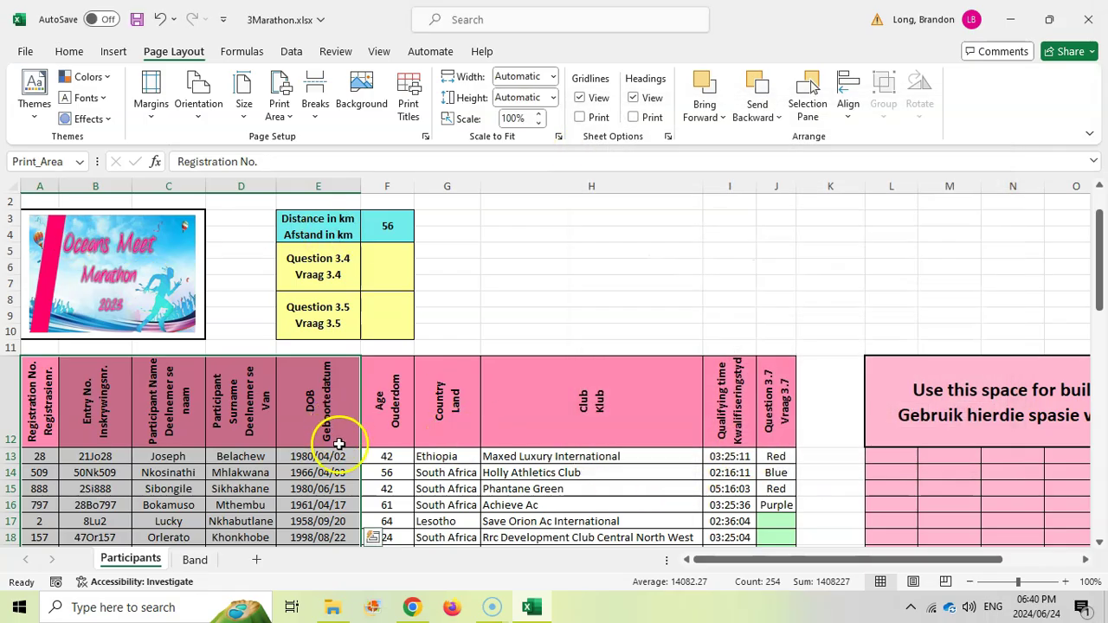
# - Select the marathon logo picture in A3 and bring up its Alt Text pane
pyautogui.click(406, 610)
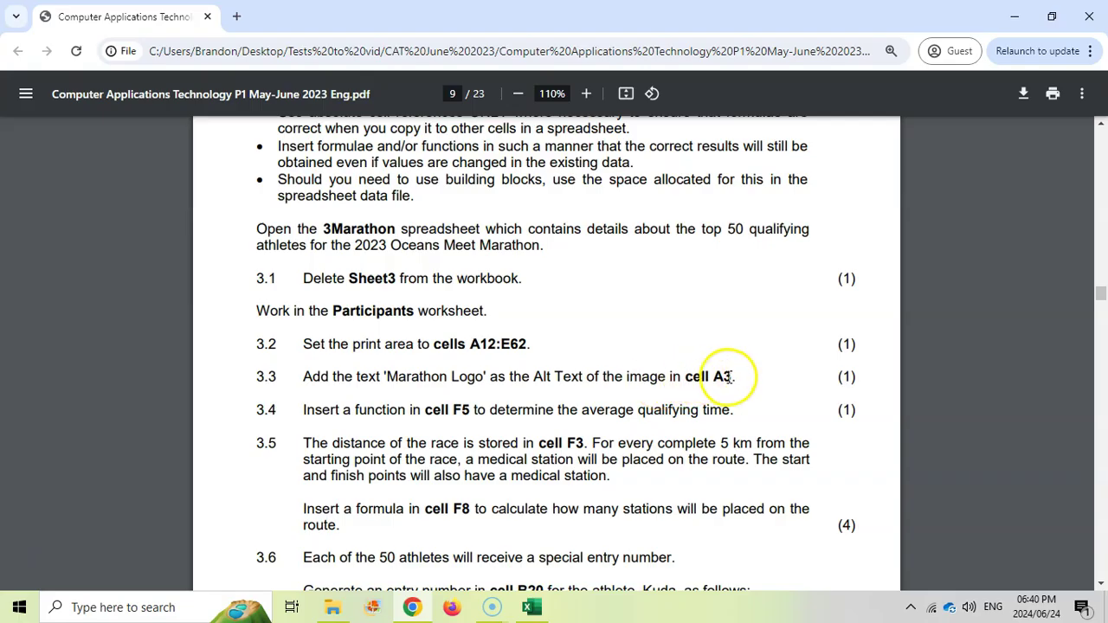
pyautogui.click(535, 610)
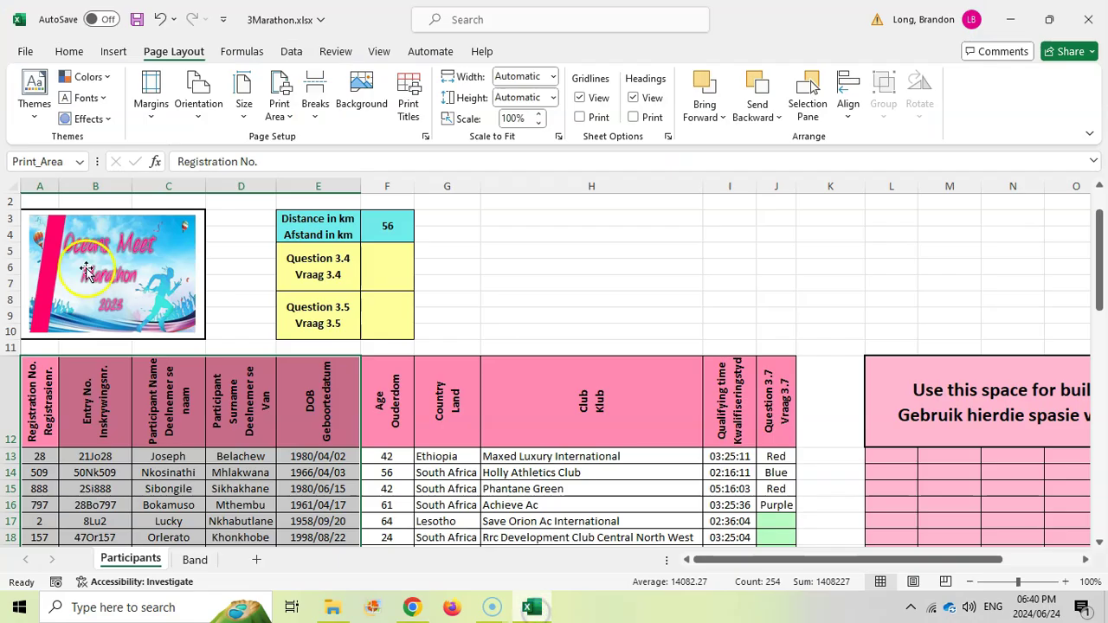
pyautogui.click(86, 271)
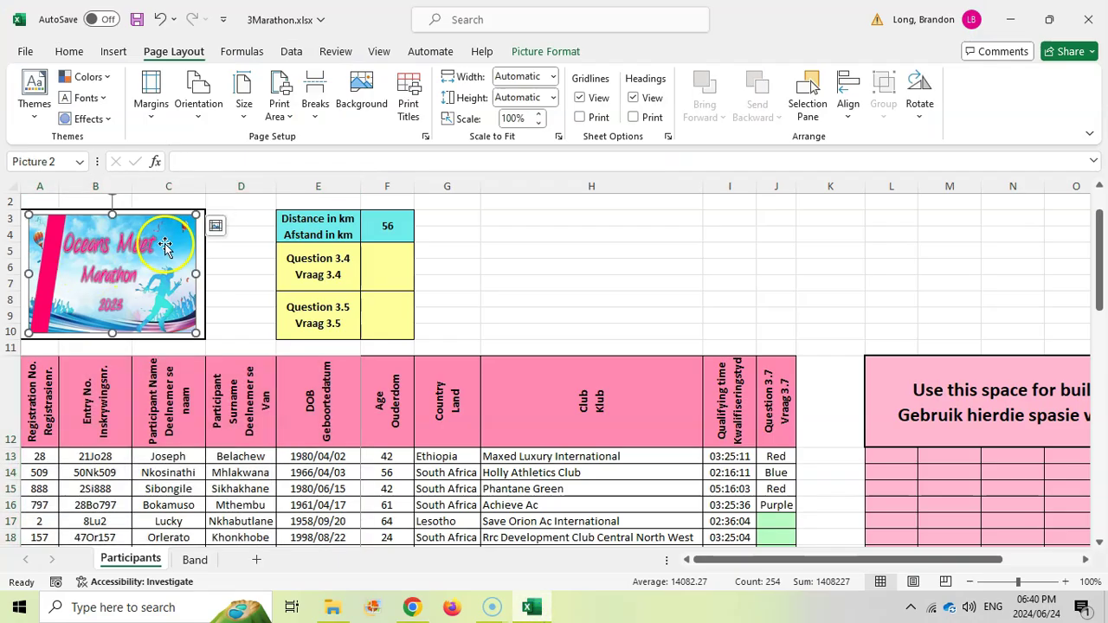
pyautogui.rightClick(103, 264)
pyautogui.click(185, 527)
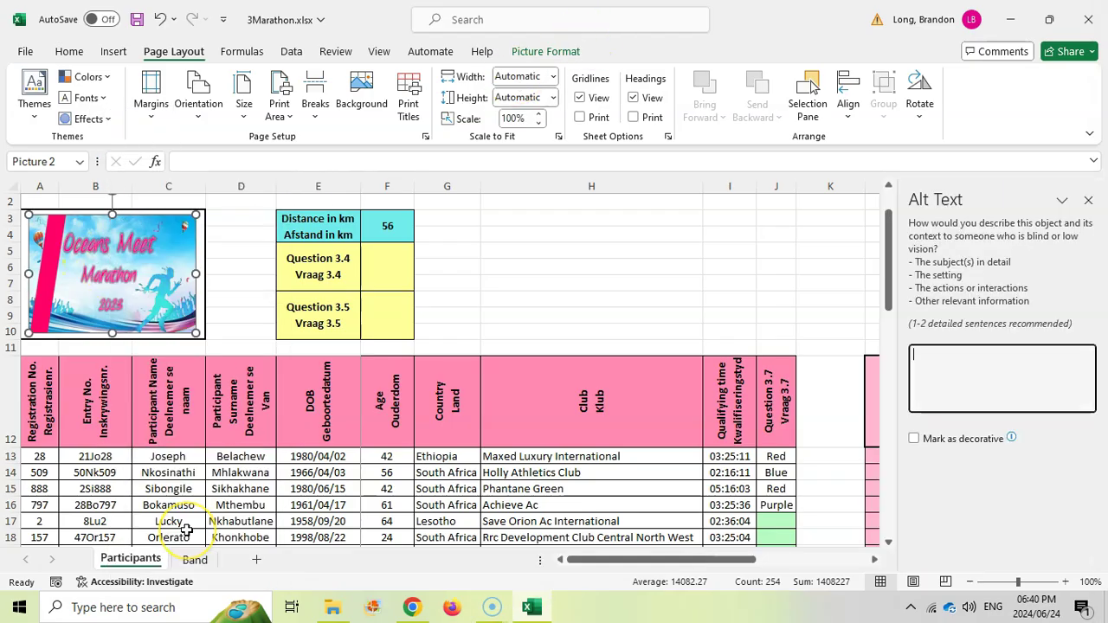
# - Give the logo the alt text 'Marathon Logo', then close the pane and deselect the picture
pyautogui.click(412, 606)
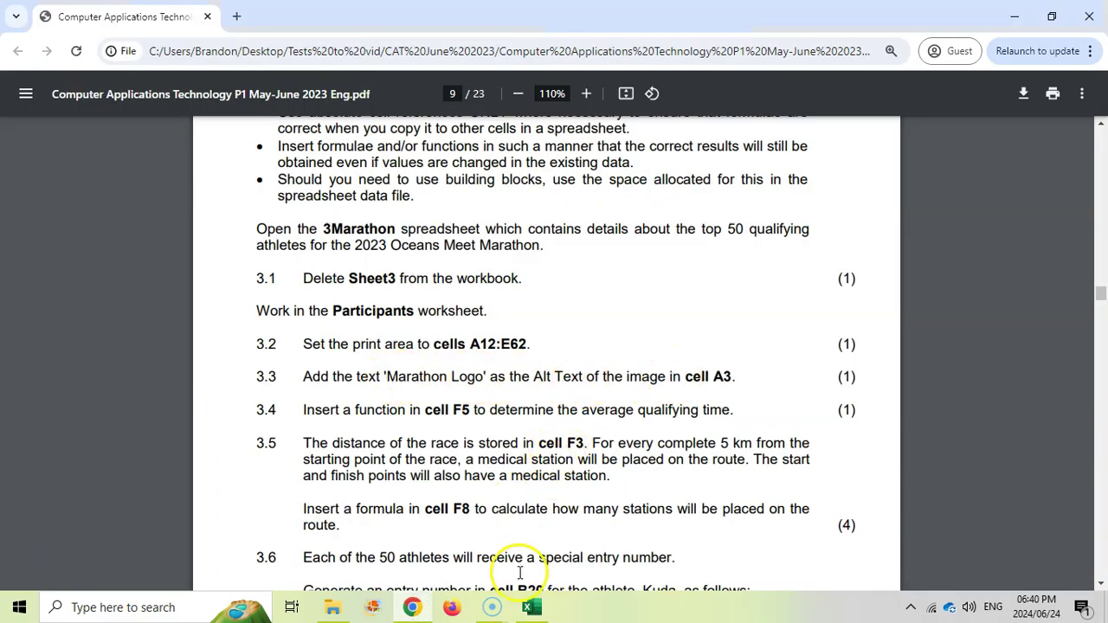
pyautogui.click(532, 609)
pyautogui.click(978, 358)
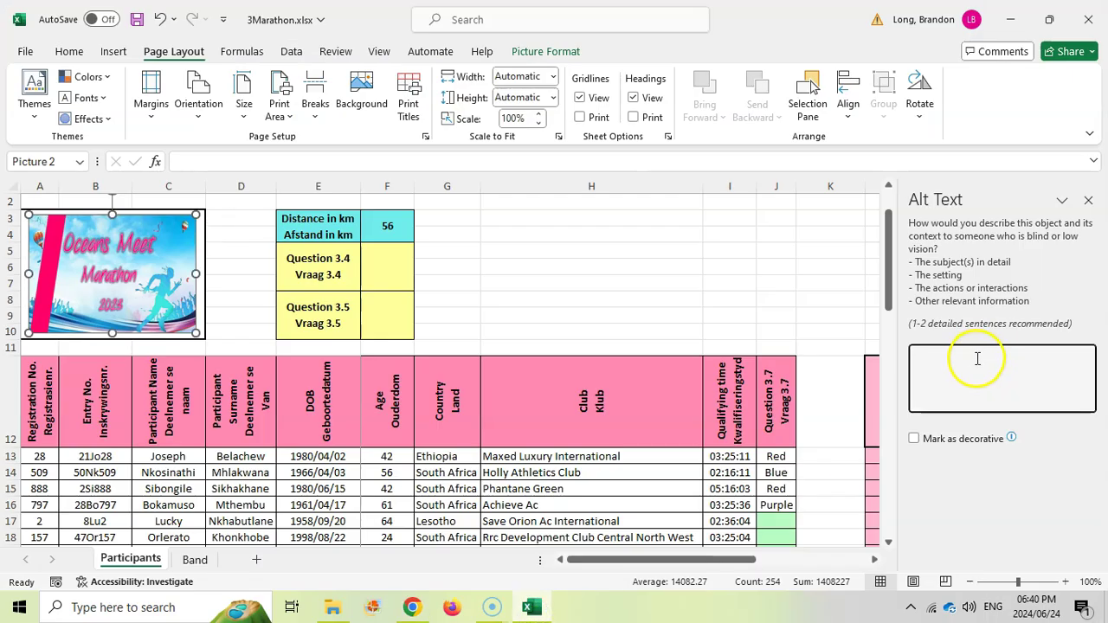
pyautogui.write('Marathon Logo')
pyautogui.click(161, 264)
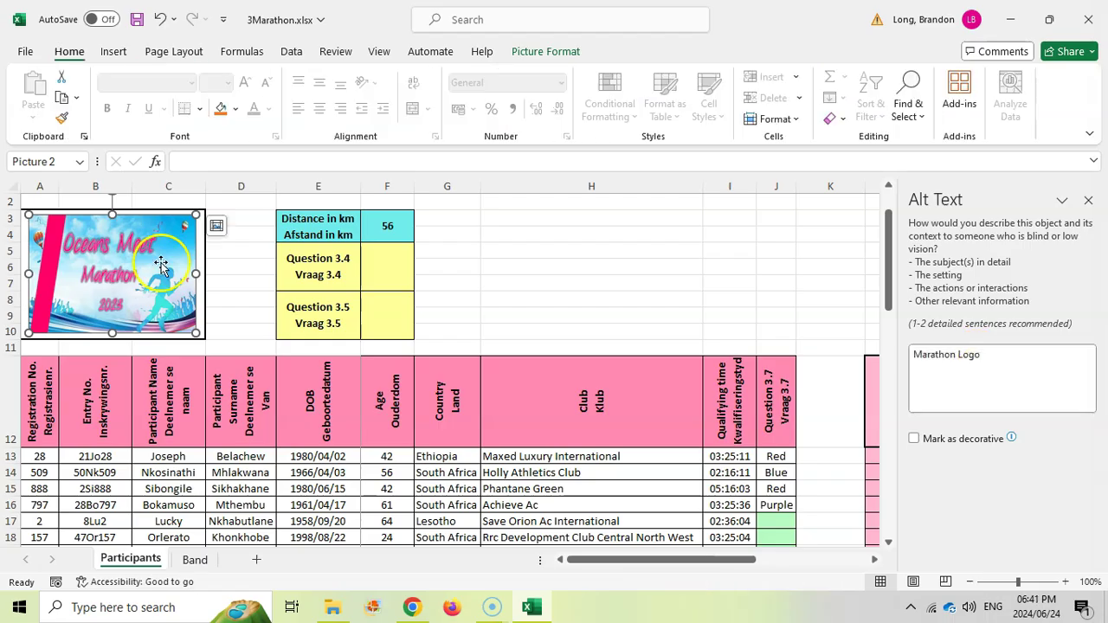
pyautogui.click(555, 54)
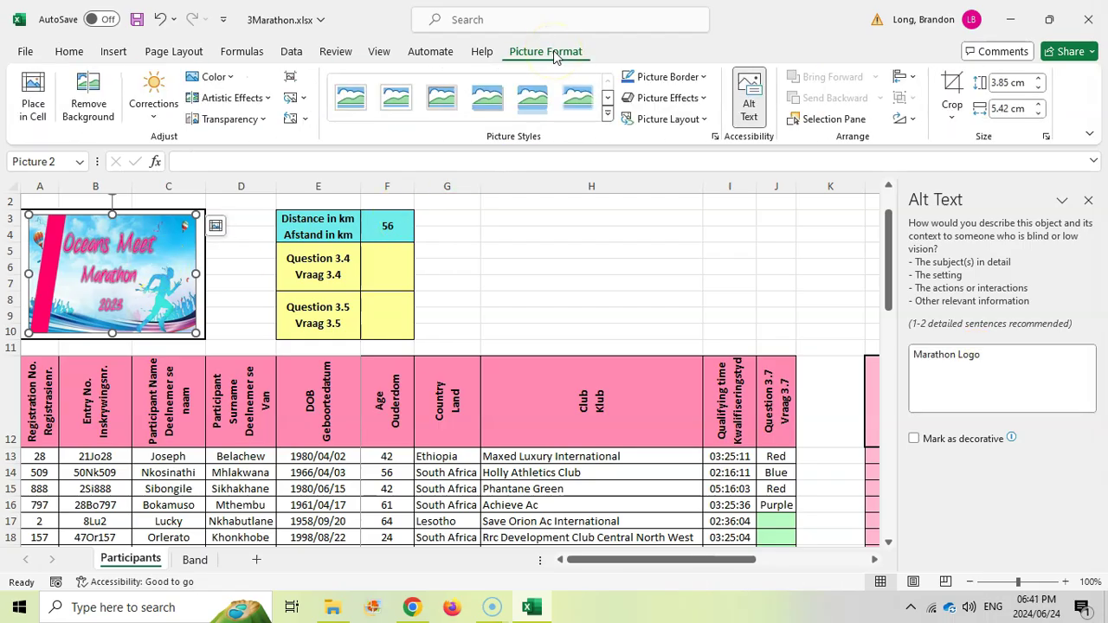
pyautogui.click(750, 105)
pyautogui.click(558, 273)
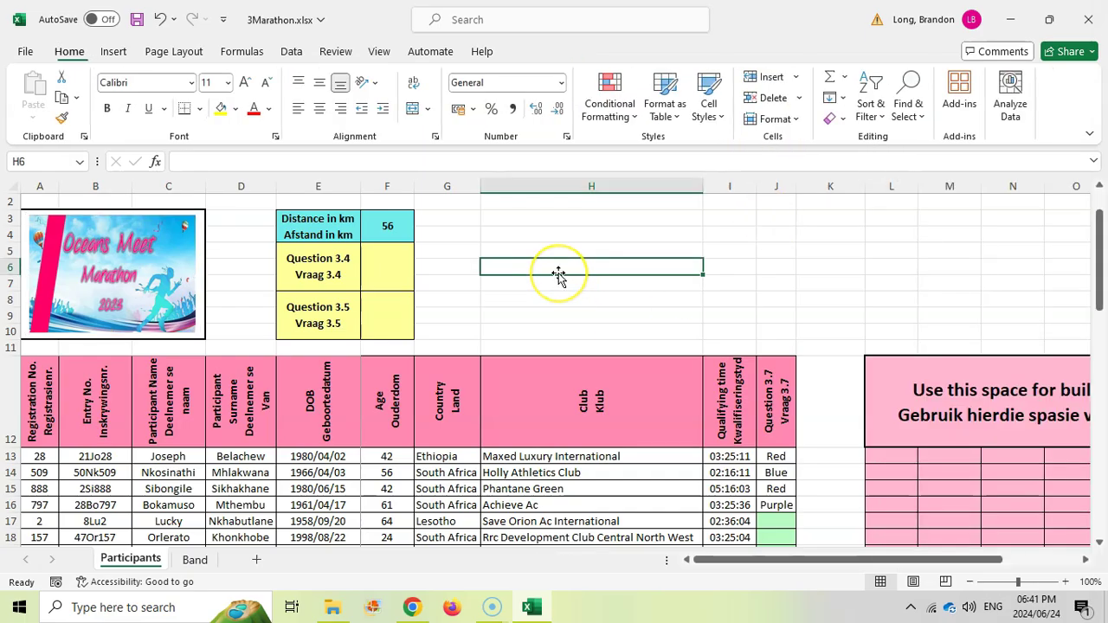
# - Reread question 3.4 and locate cell F5 and the qualifying times in column I
pyautogui.hotkey('alt', 'Tab')
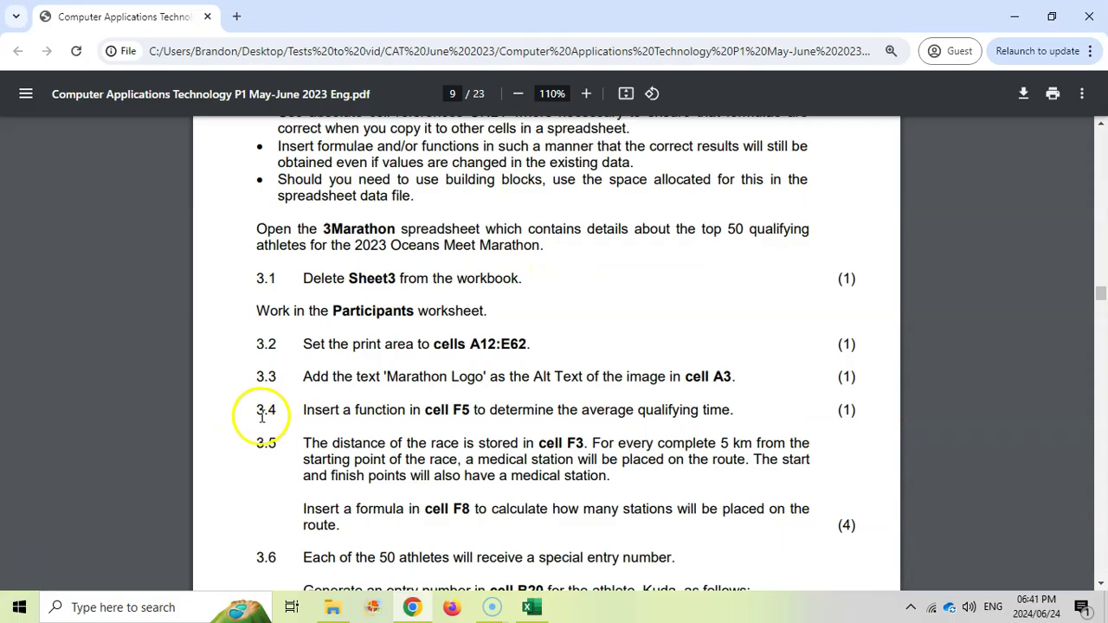
pyautogui.click(531, 607)
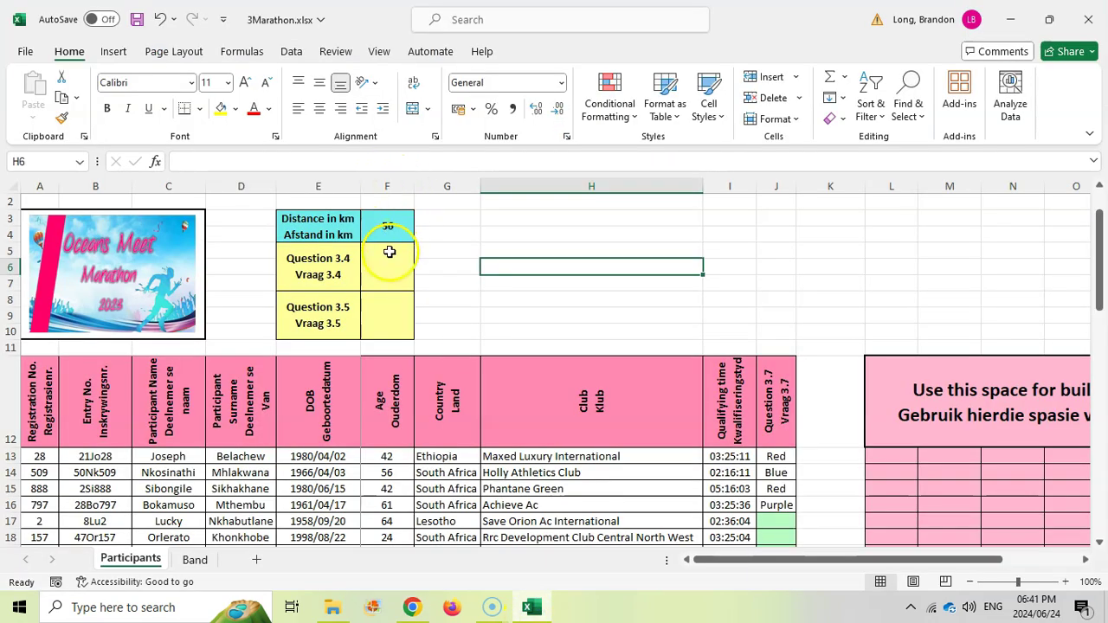
pyautogui.click(387, 259)
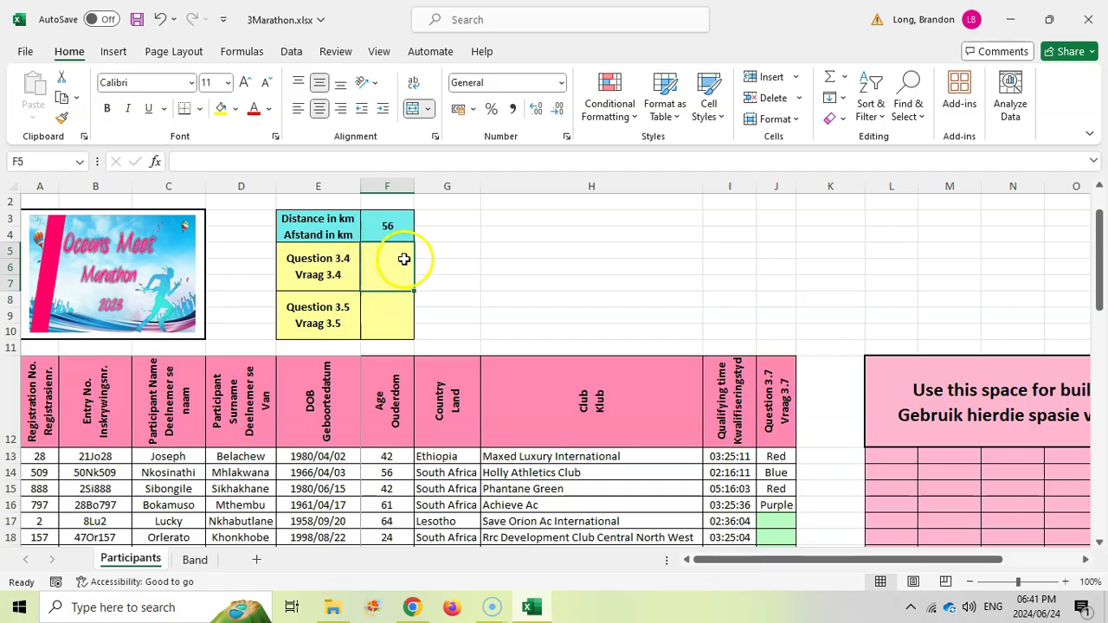
pyautogui.click(412, 607)
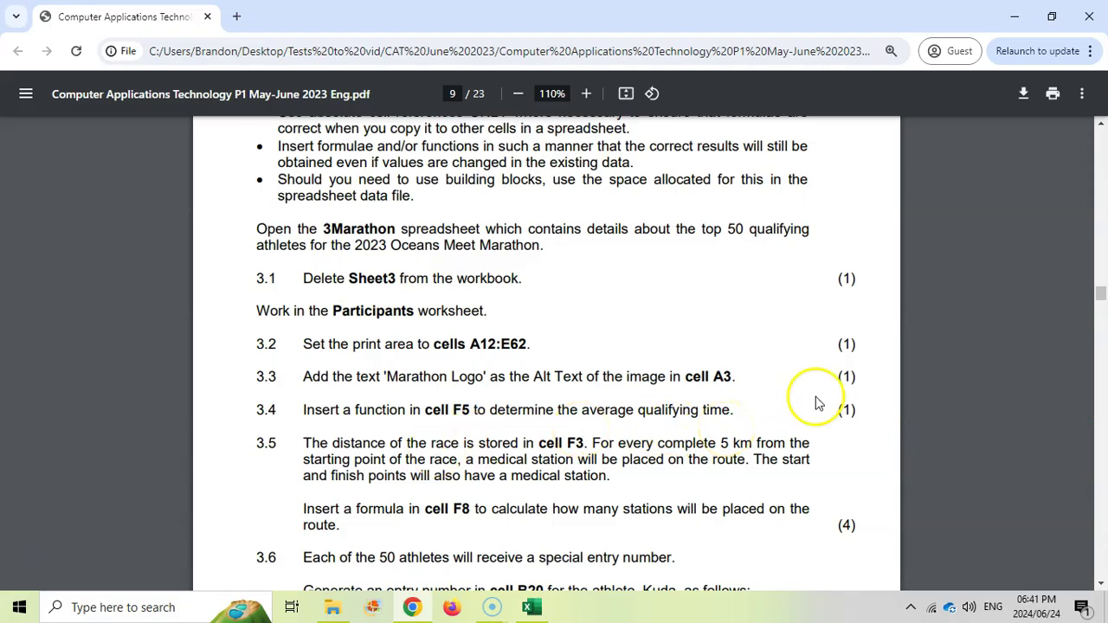
pyautogui.click(530, 607)
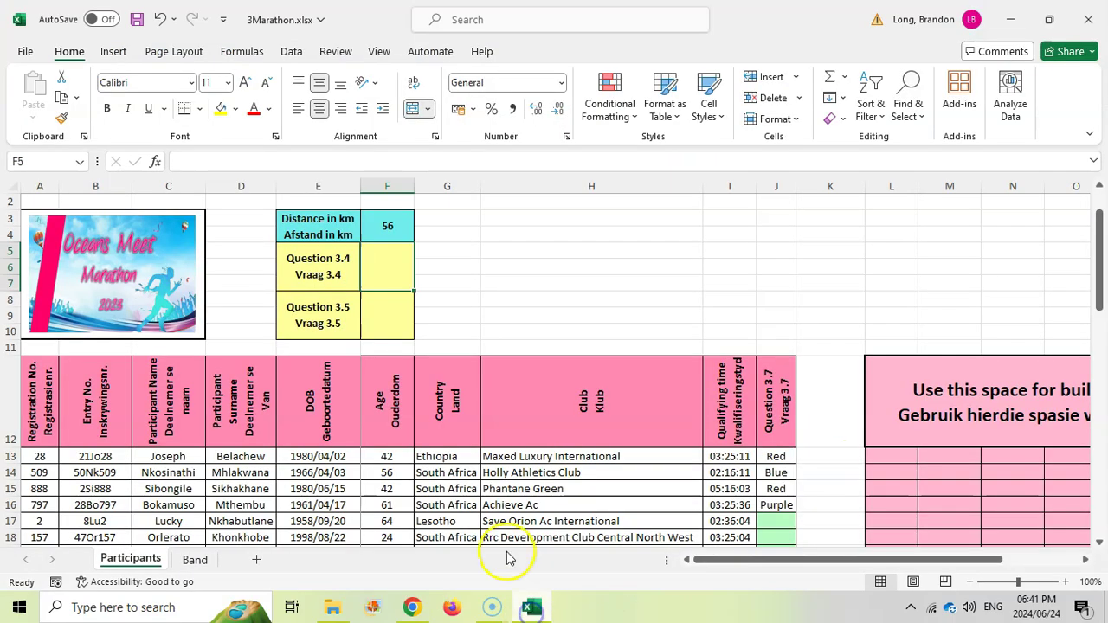
pyautogui.scroll(-1, 392, 297)
pyautogui.moveTo(733, 405); pyautogui.dragTo(733, 524)
pyautogui.scroll(1, 440, 250)
# - Enter =AVERAGE(I13:I62) in F5, giving an average qualifying time of 03:46:02
pyautogui.click(393, 276)
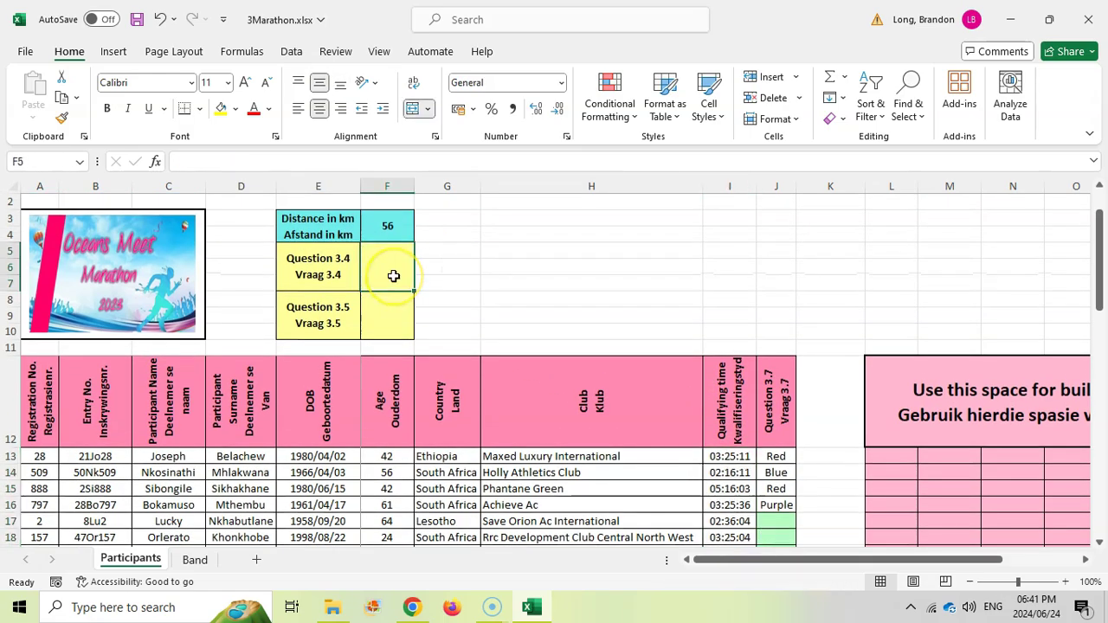
pyautogui.write('=average(')
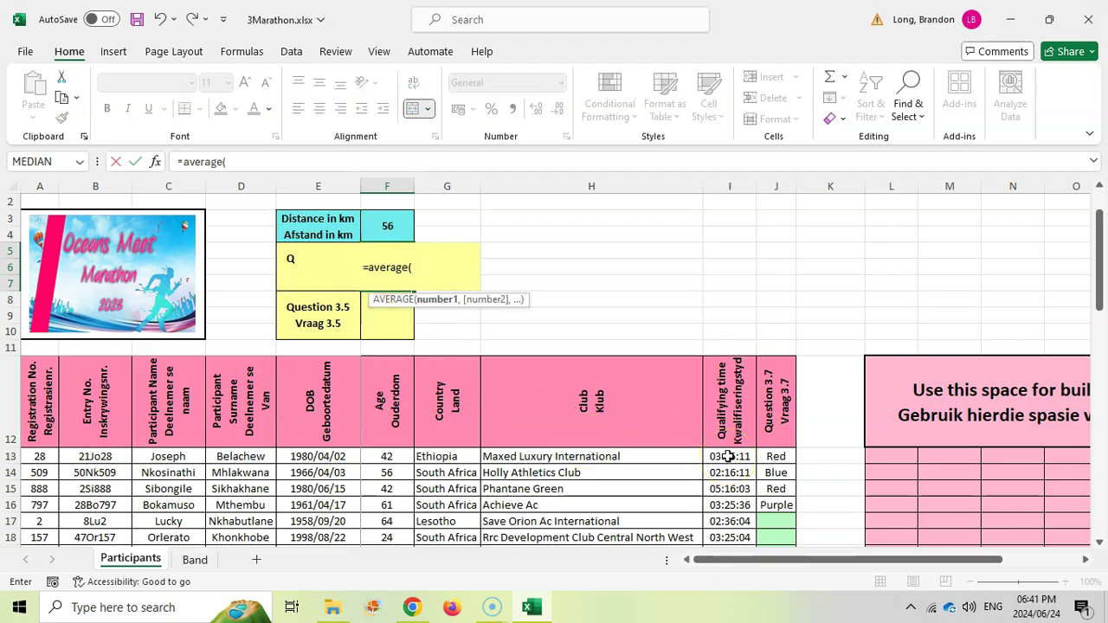
pyautogui.moveTo(729, 456); pyautogui.dragTo(739, 510)
pyautogui.click(291, 164)
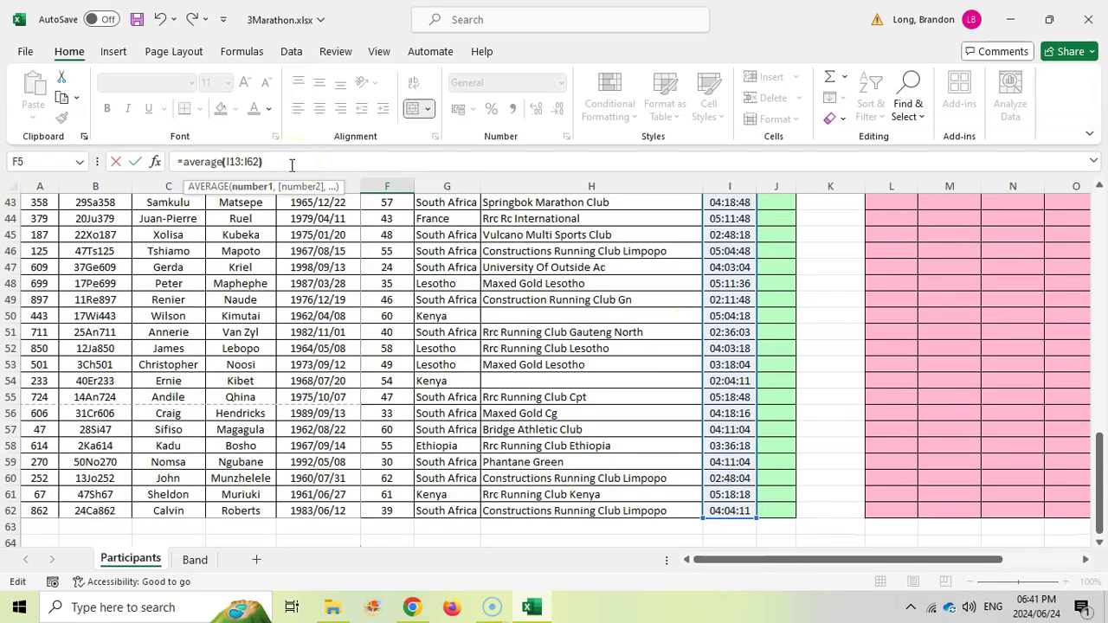
pyautogui.hotkey('ctrl', 'Return')
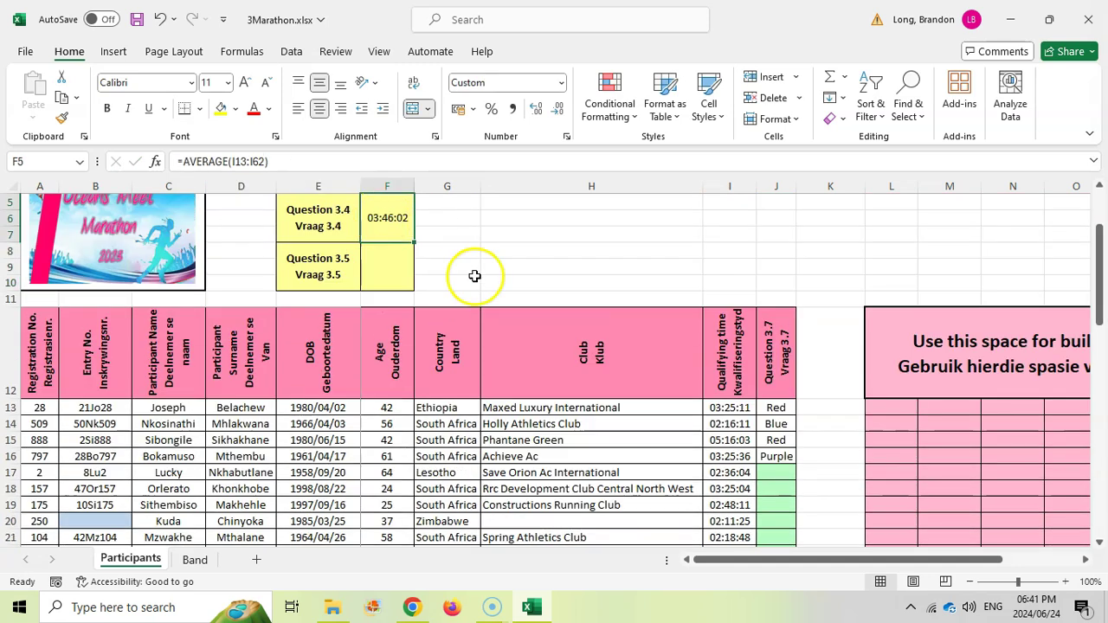
pyautogui.hotkey('alt', 'Tab')
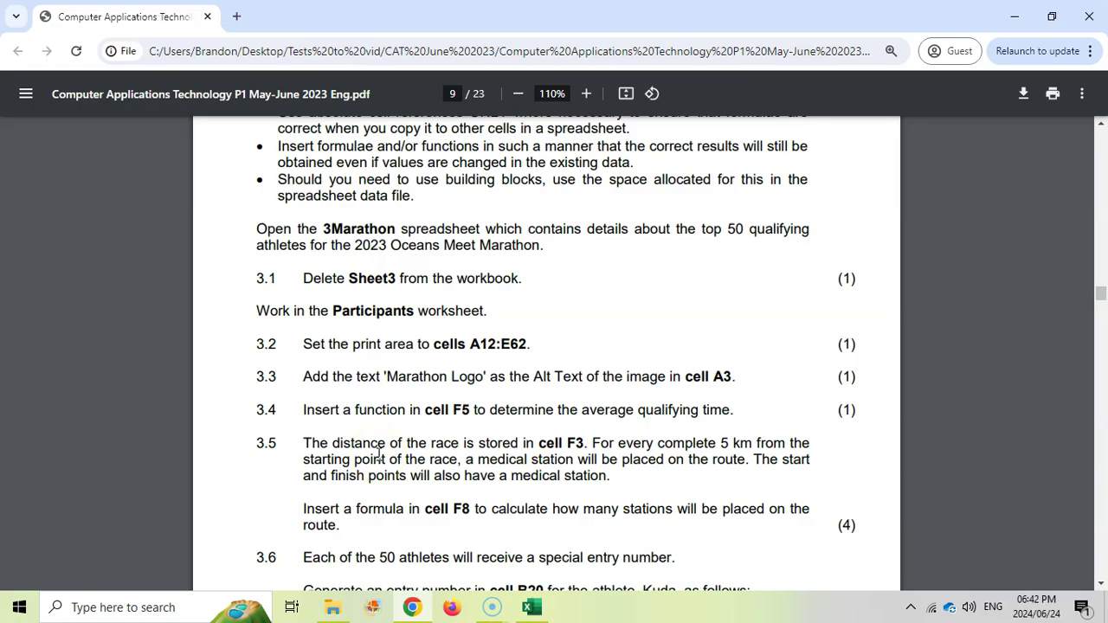
# - Reread question 3.5 on medical stations and select cell F8 for the station count
pyautogui.click(535, 608)
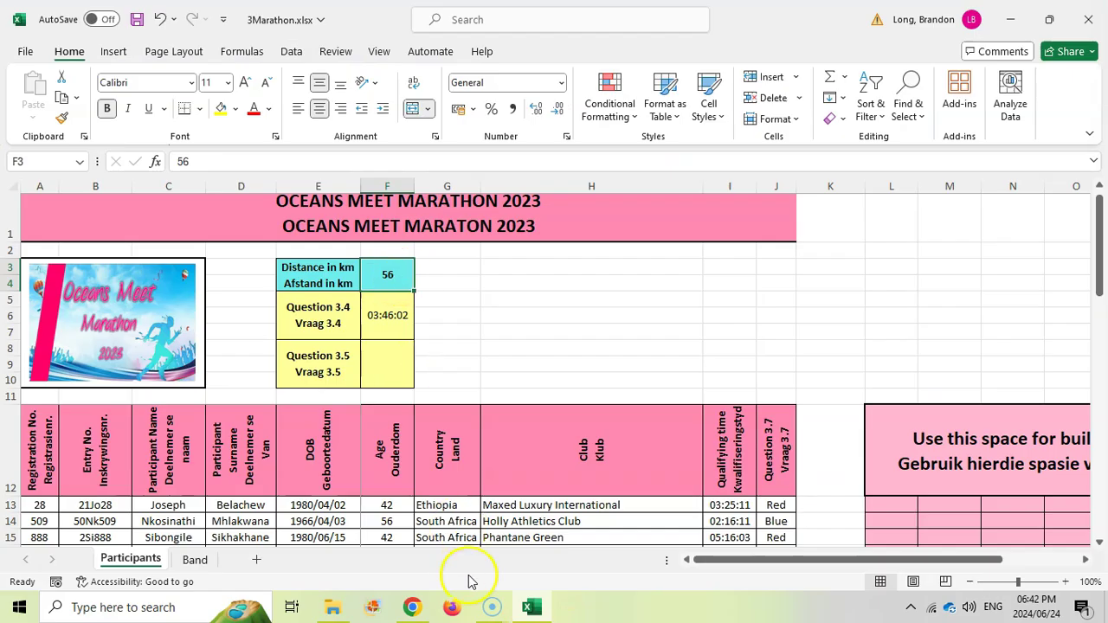
pyautogui.click(414, 607)
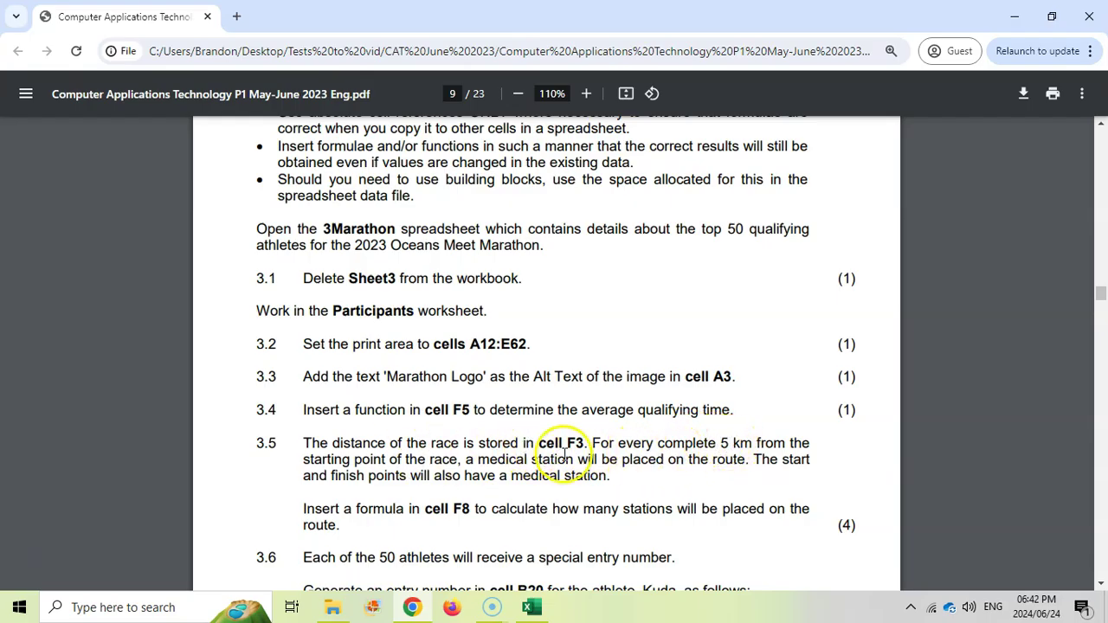
pyautogui.click(531, 608)
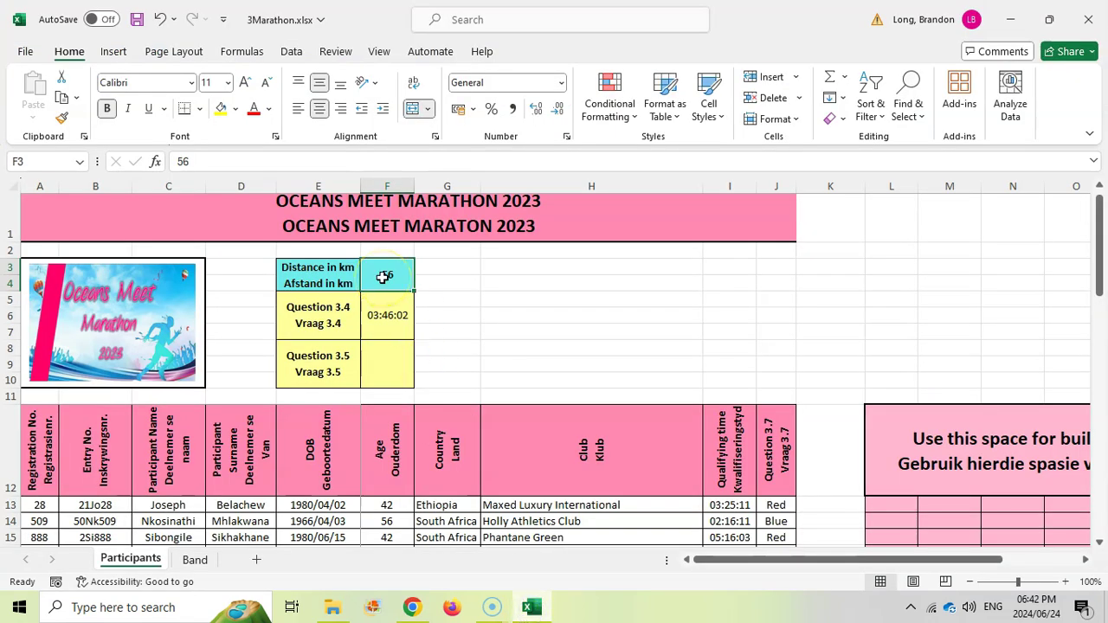
pyautogui.click(414, 608)
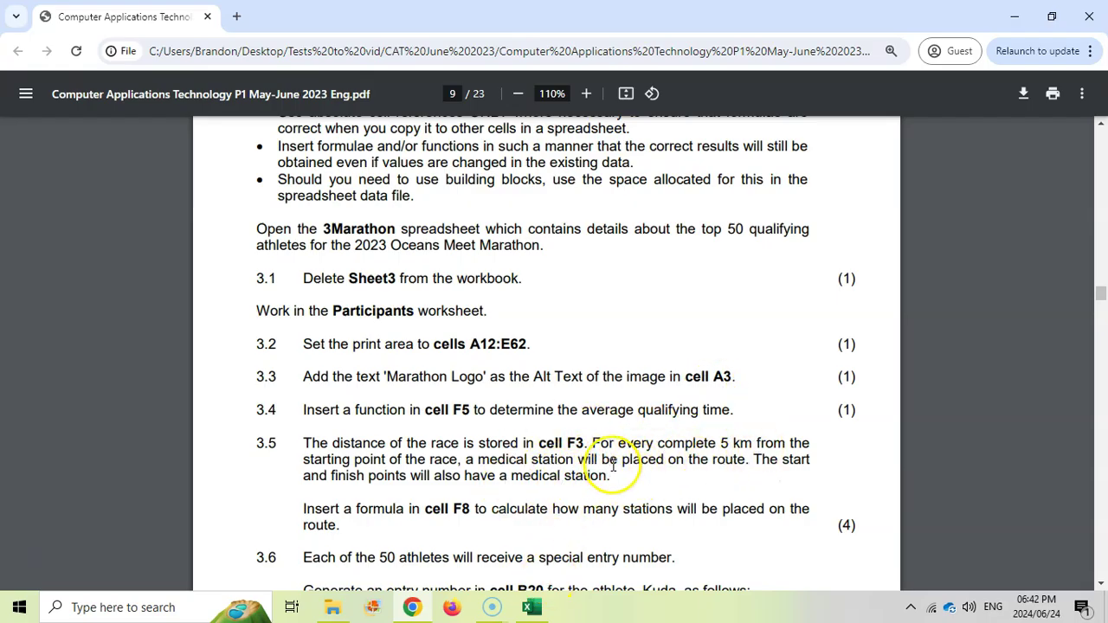
pyautogui.click(531, 607)
pyautogui.click(389, 373)
pyautogui.click(412, 607)
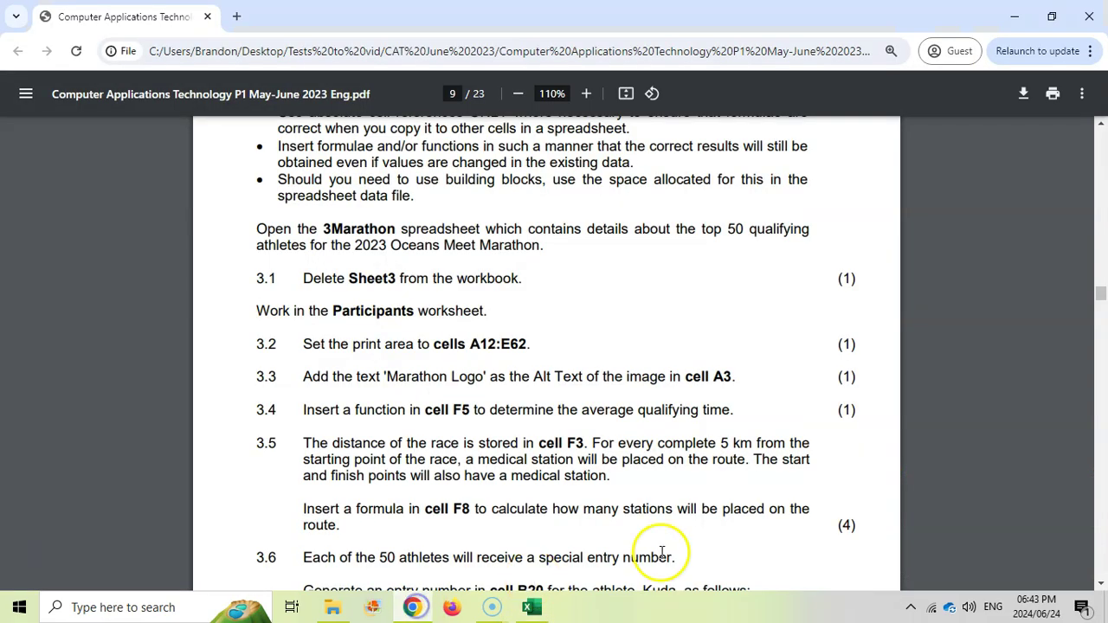
pyautogui.click(543, 609)
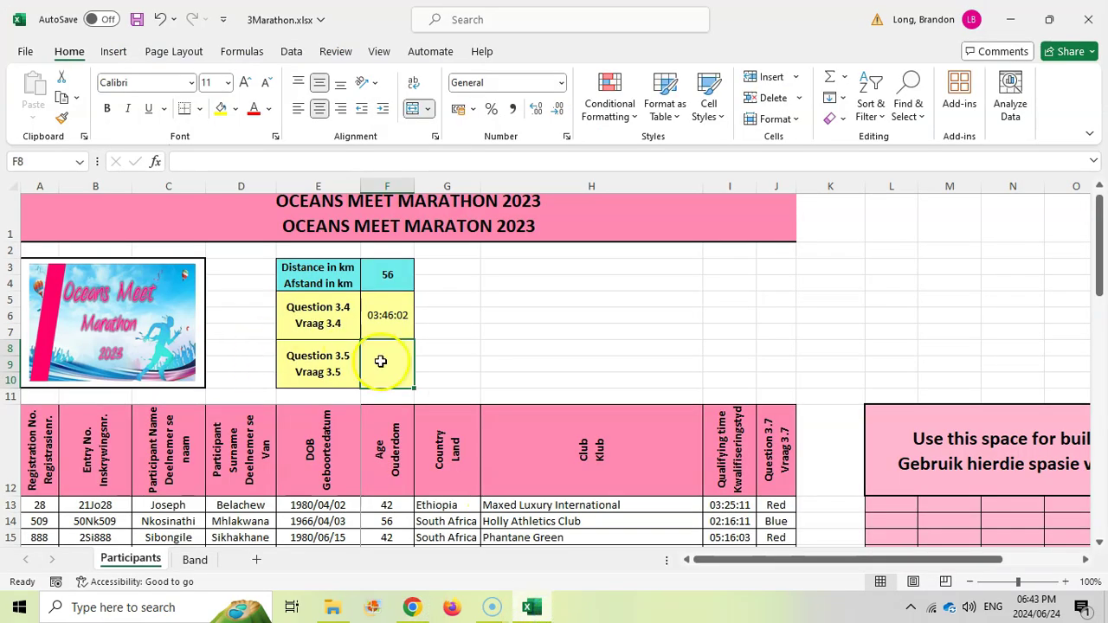
# - Enter =F3/5 in F8 to divide the 56 km race distance by 5
pyautogui.click(309, 163)
pyautogui.write('=')
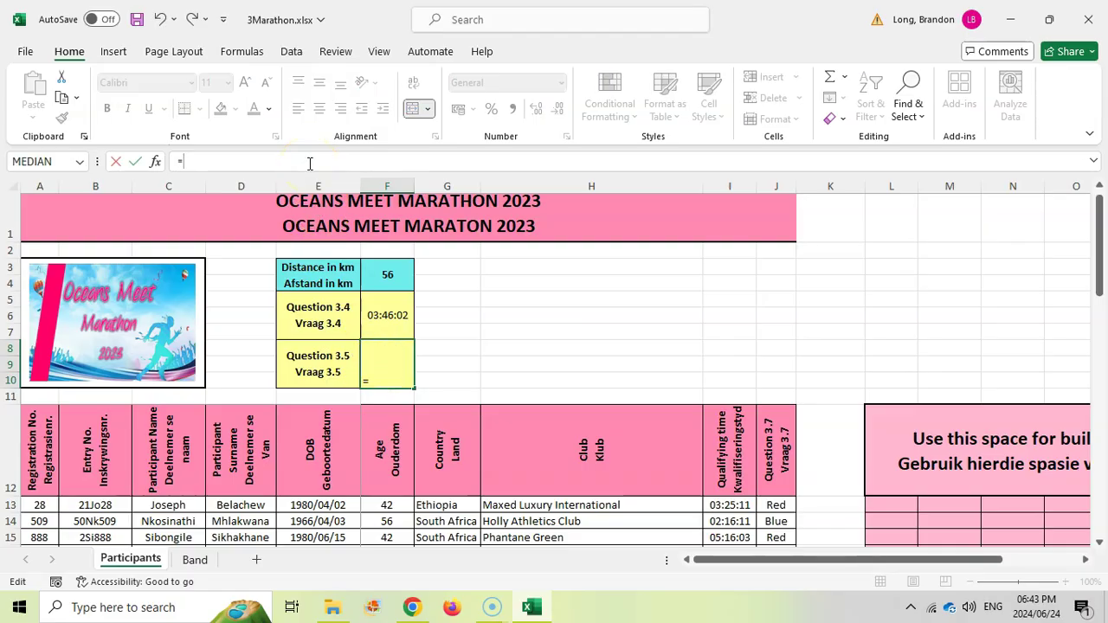
pyautogui.click(387, 276)
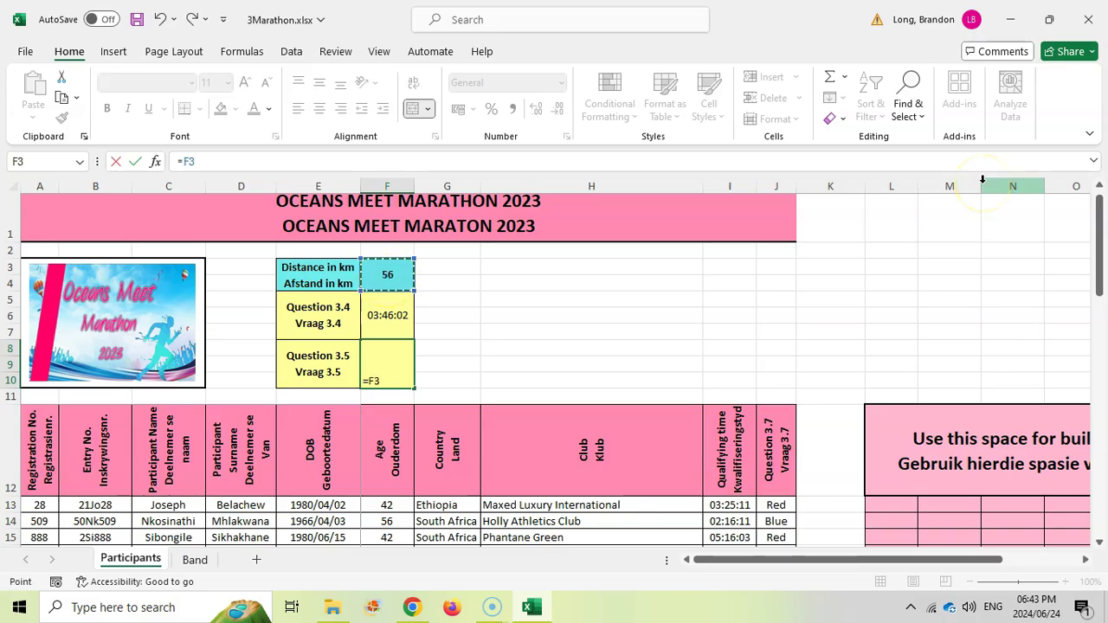
pyautogui.write('/5')
pyautogui.press('Return')
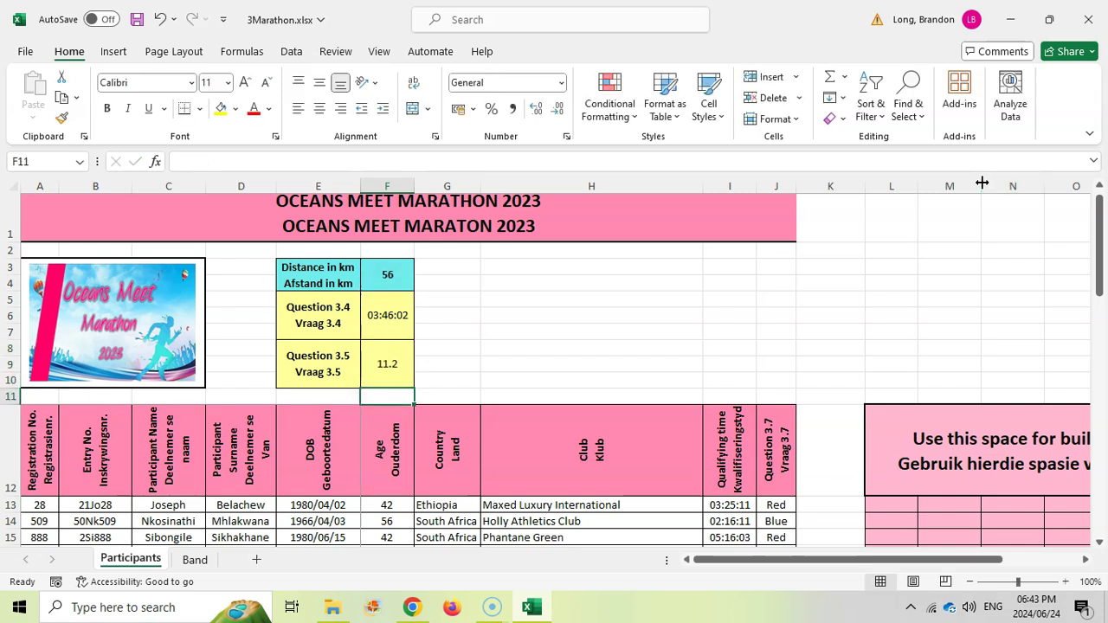
# - Wrap F8's division in ROUNDDOWN(F3/5,0) to count only complete 5 km stretches
pyautogui.click(398, 371)
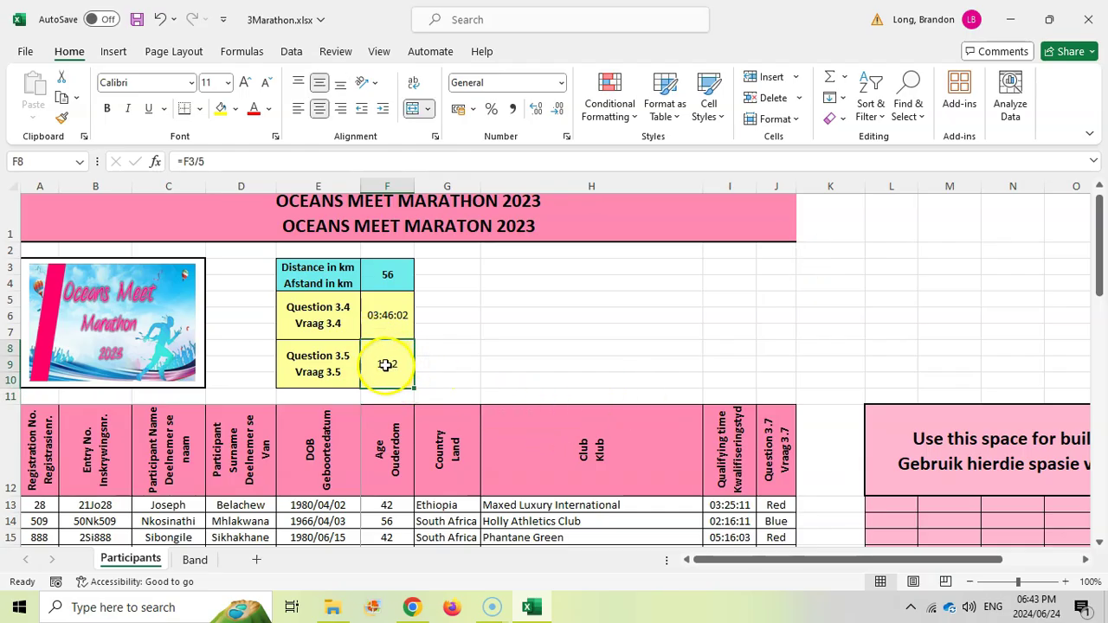
pyautogui.click(184, 161)
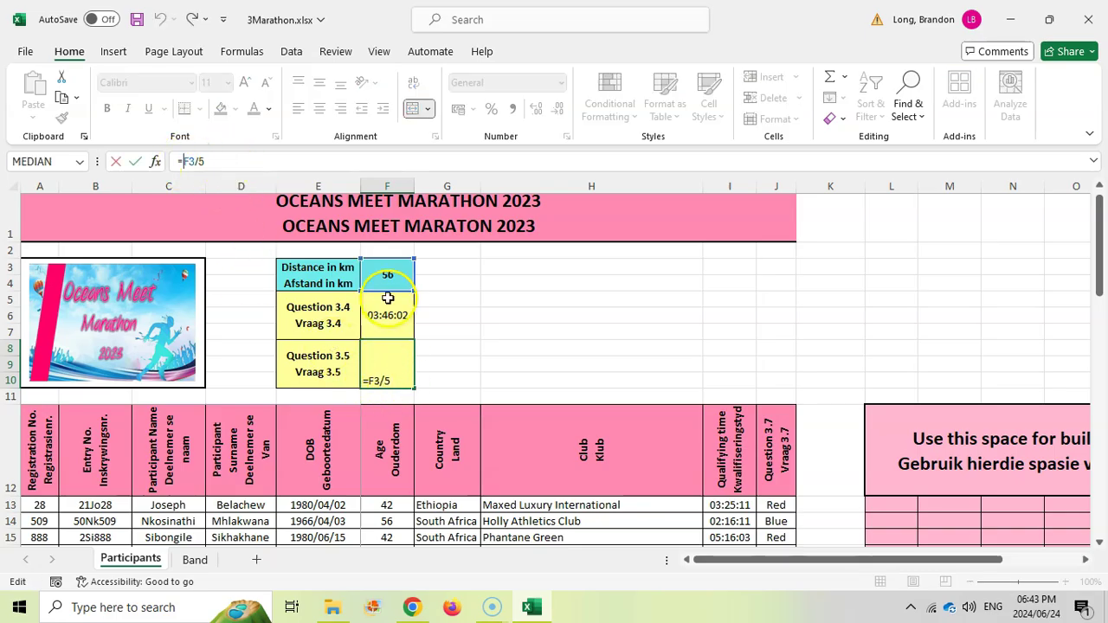
pyautogui.doubleClick(192, 161)
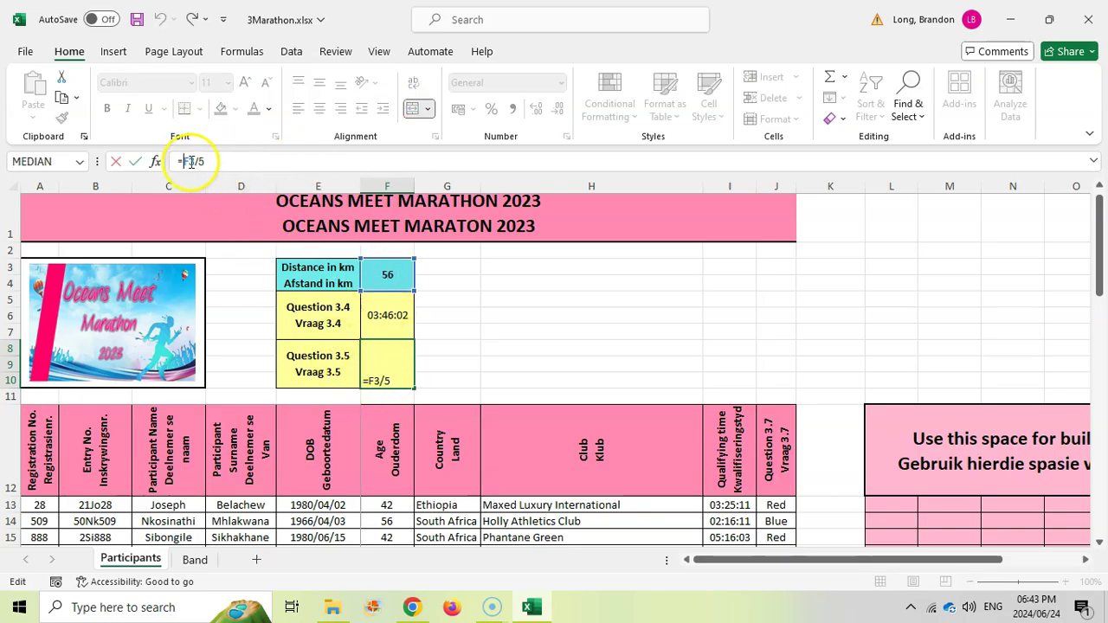
pyautogui.write('ROUN')
pyautogui.write('DDOWN(')
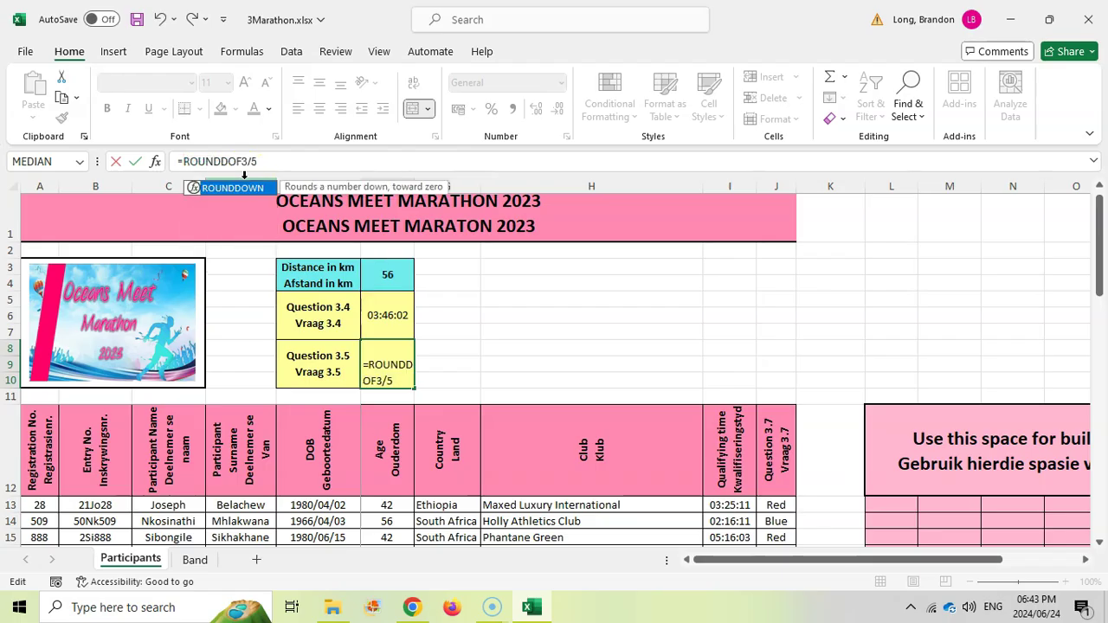
pyautogui.click(295, 161)
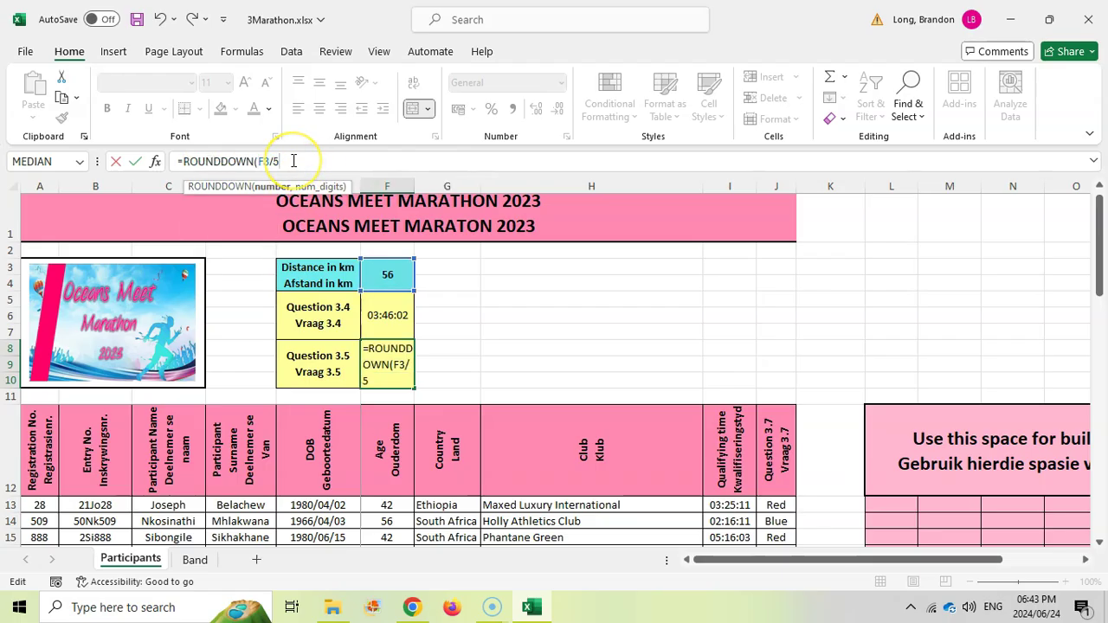
pyautogui.write(',0)')
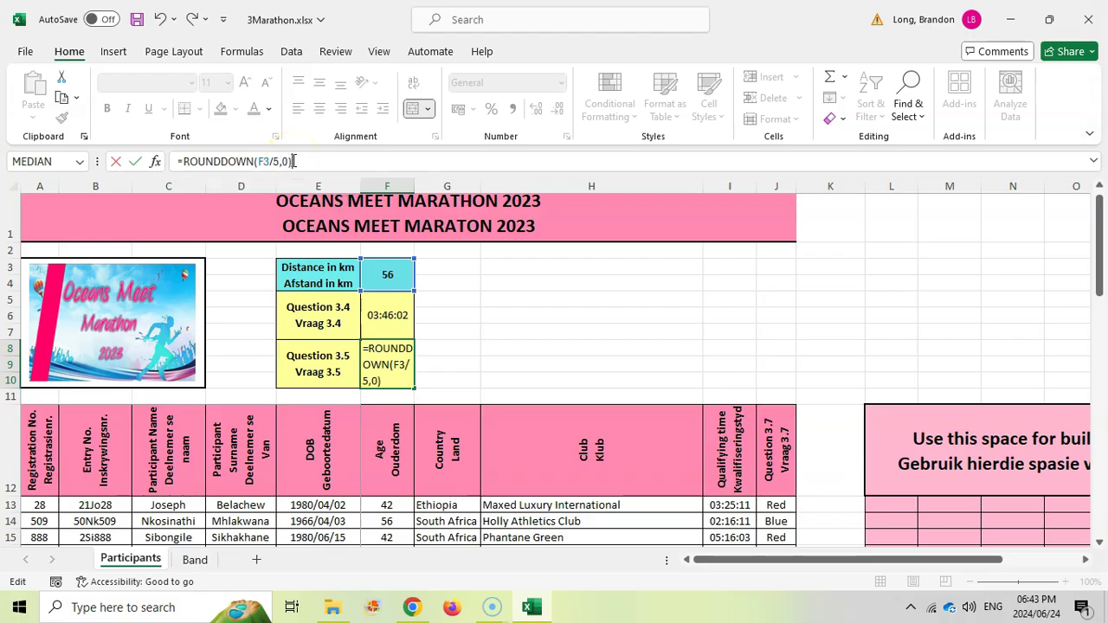
pyautogui.press('Return')
# - Add 2 so F8 holds =ROUNDDOWN(F3/5,0)+2, showing 13 stations
pyautogui.click(387, 364)
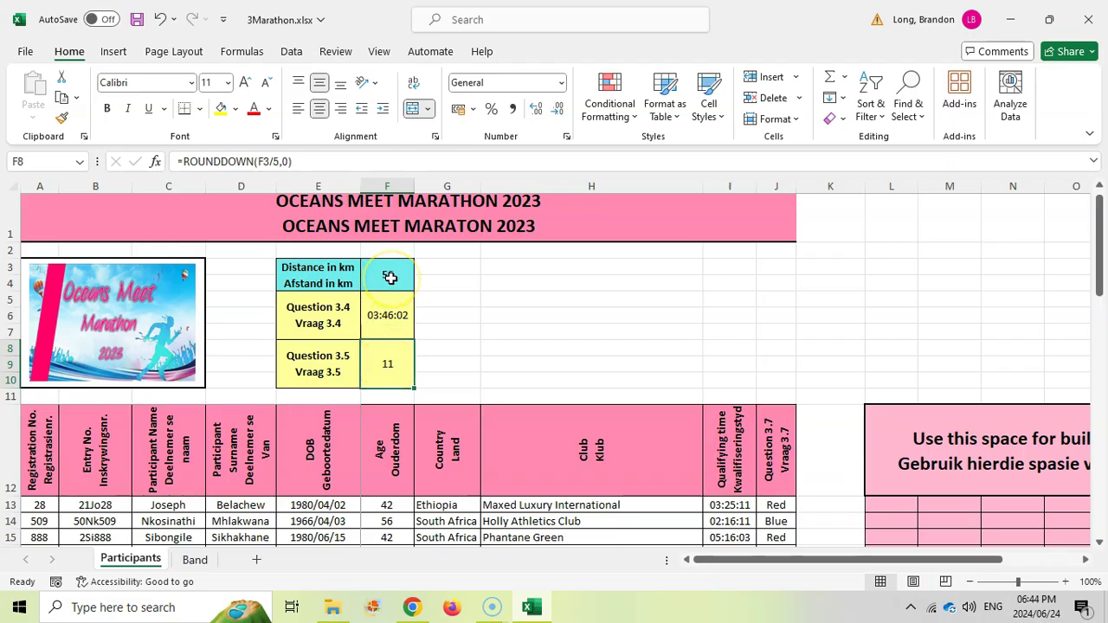
pyautogui.click(306, 162)
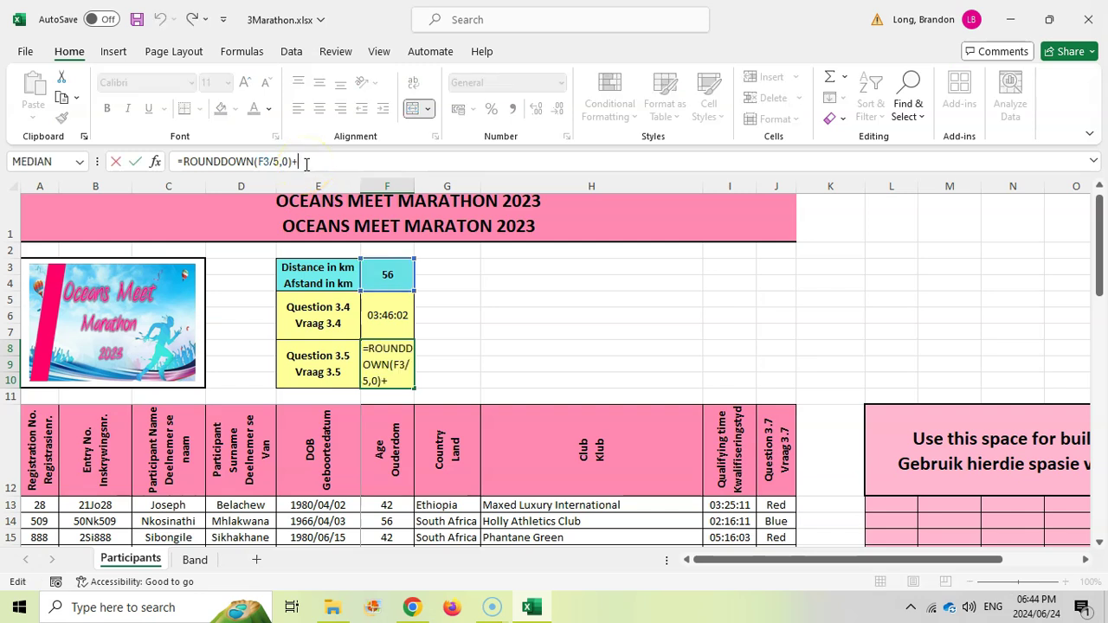
pyautogui.press('Return')
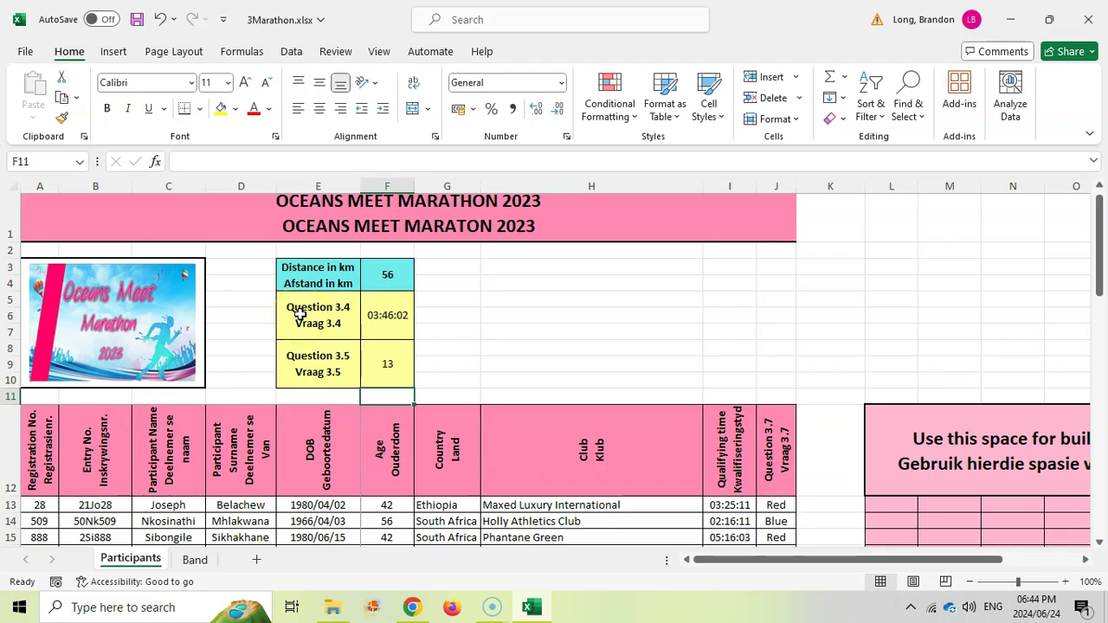
pyautogui.click(388, 375)
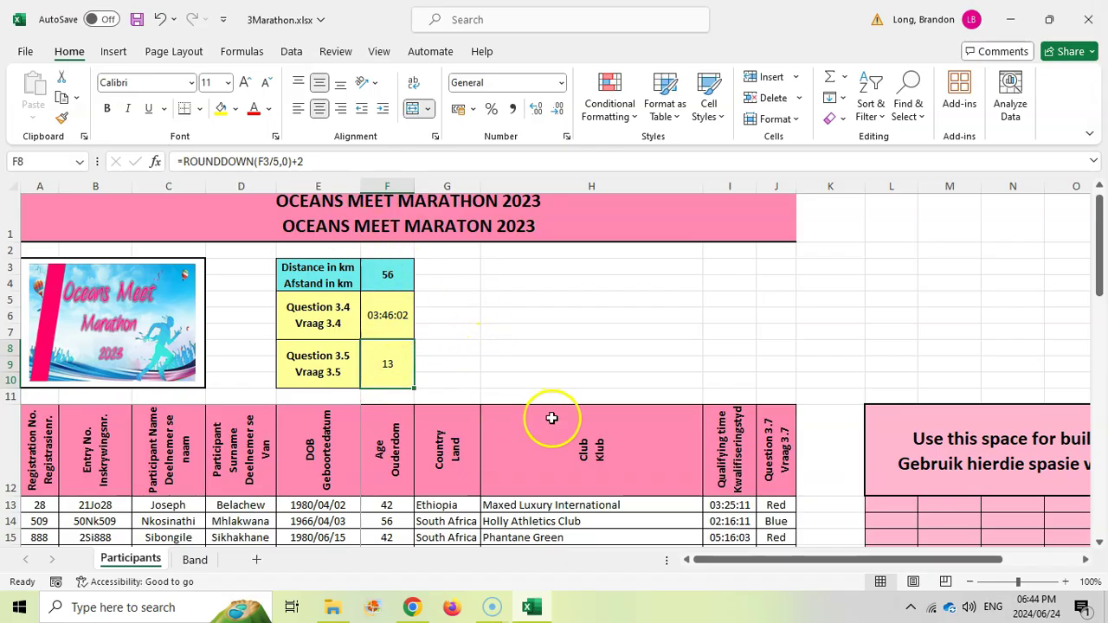
# - Read question 3.6 on Kuda's entry number, then scroll the workbook toward row 20
pyautogui.click(411, 607)
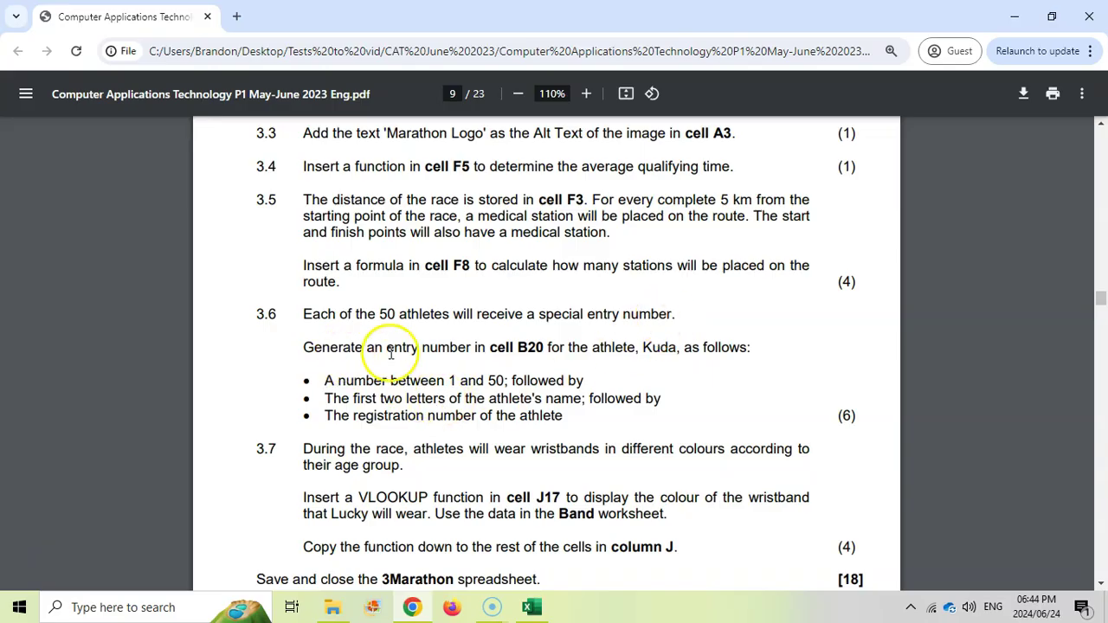
pyautogui.click(531, 607)
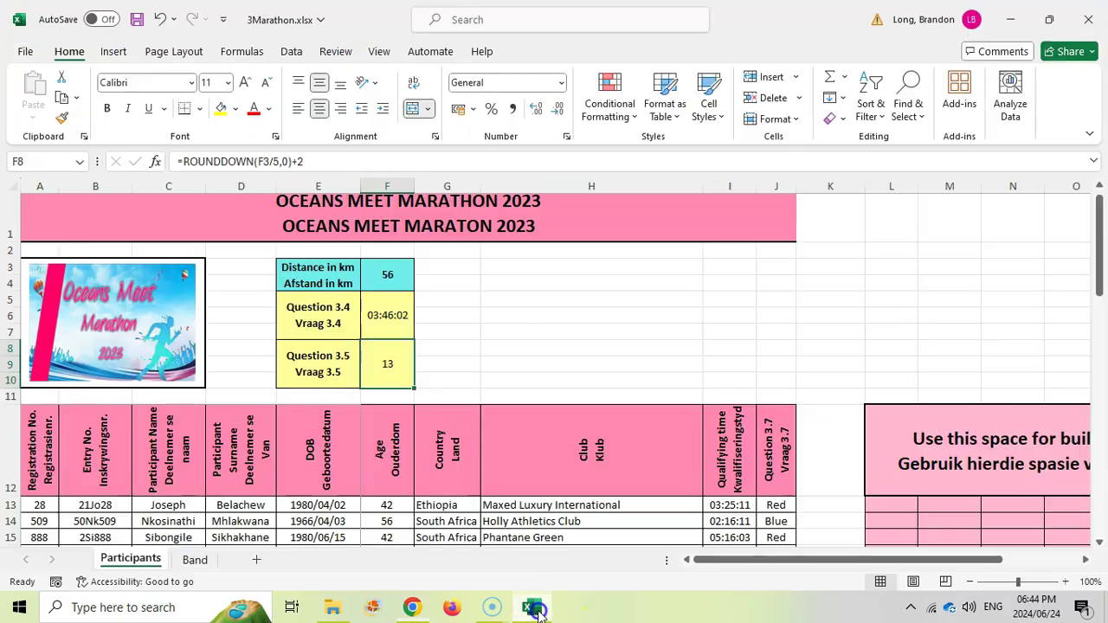
pyautogui.scroll(-4, 84, 433)
# - Enter =RANDBETWEEN(1,50) in B20 for a random starting number
pyautogui.click(86, 425)
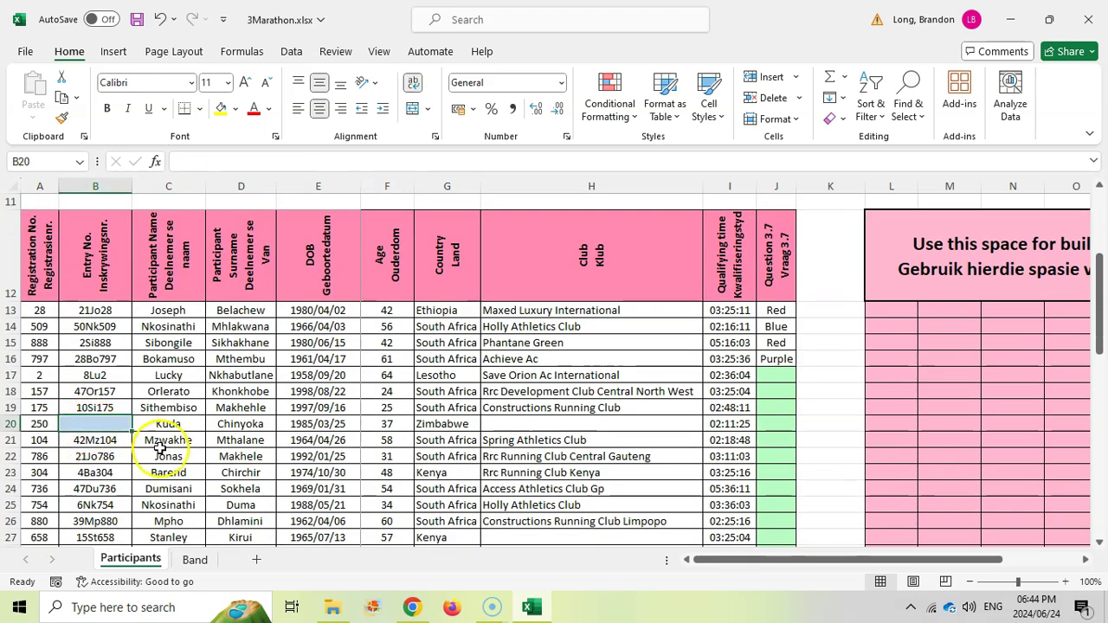
pyautogui.hotkey('alt', 'Tab')
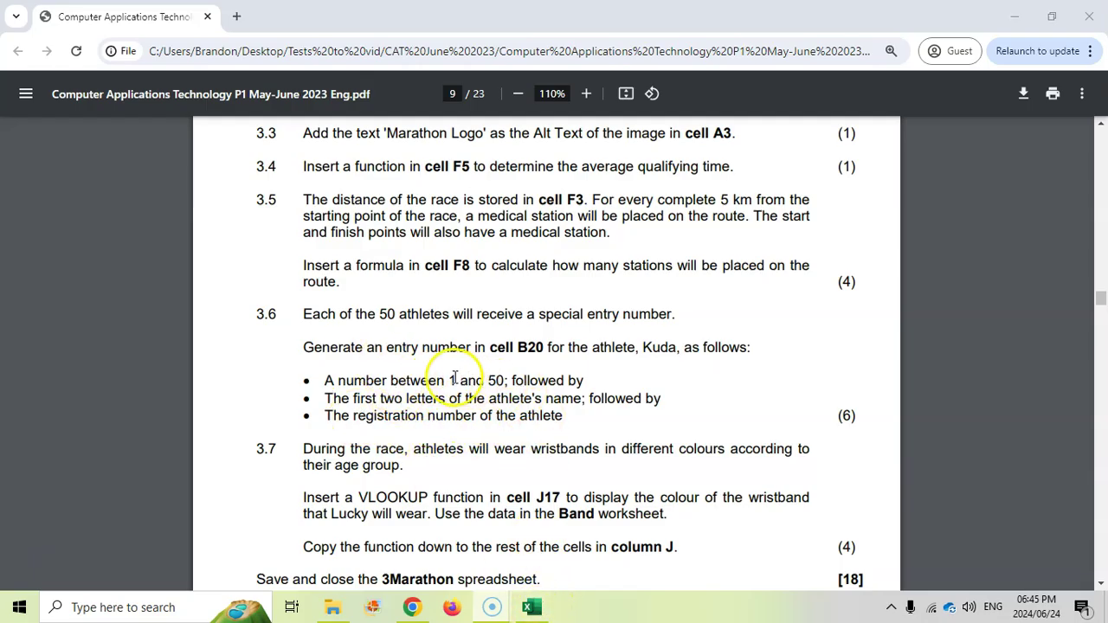
pyautogui.click(532, 607)
pyautogui.click(124, 424)
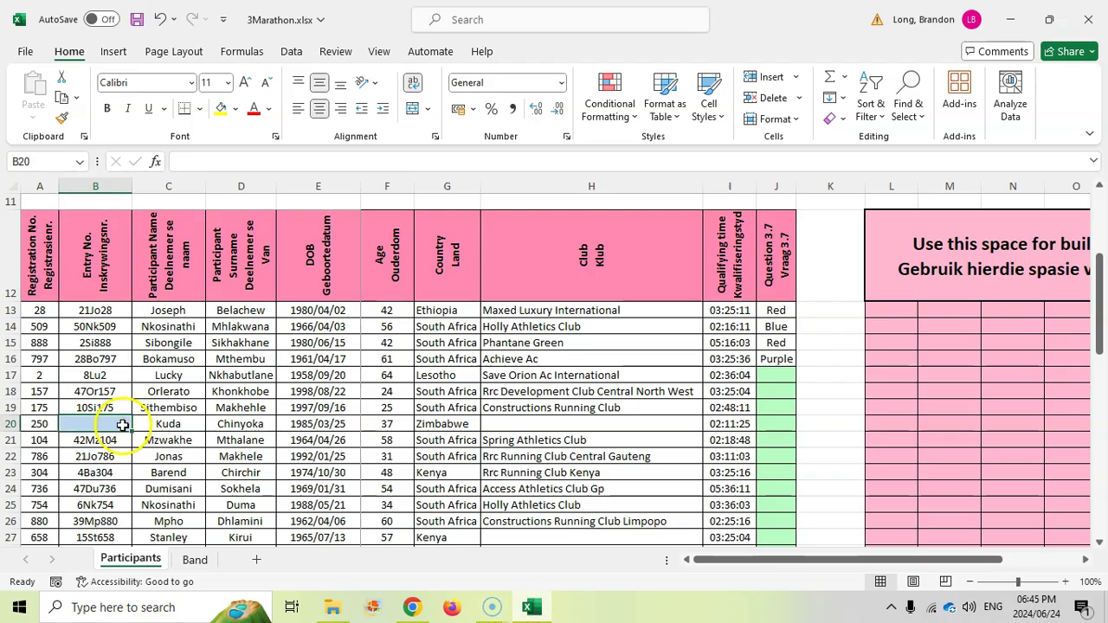
pyautogui.write('=RA')
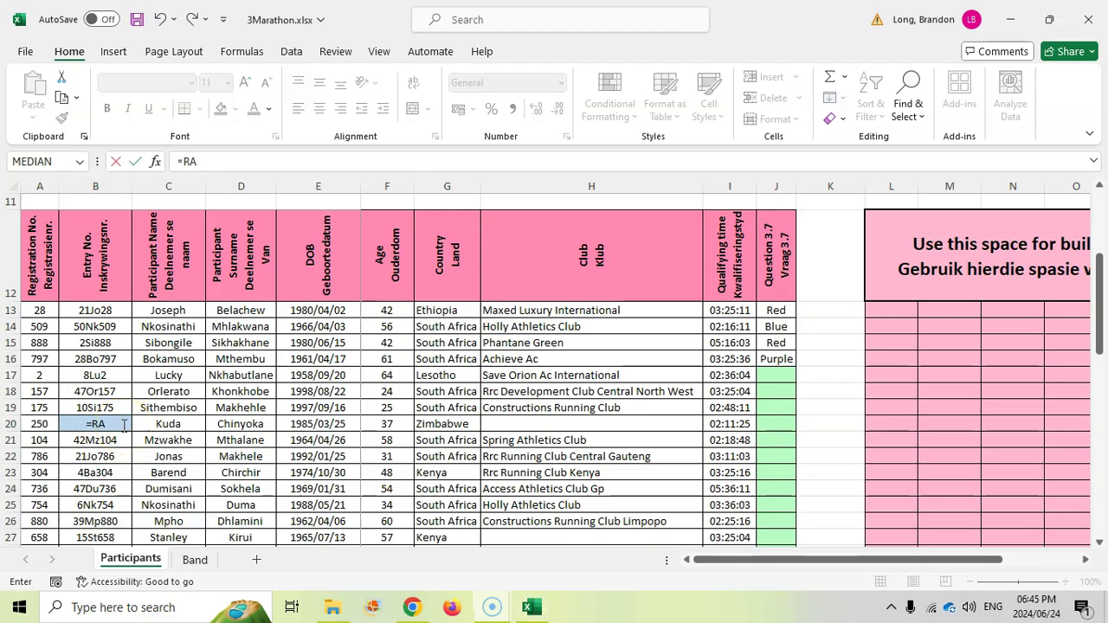
pyautogui.write('NDBETWEEN')
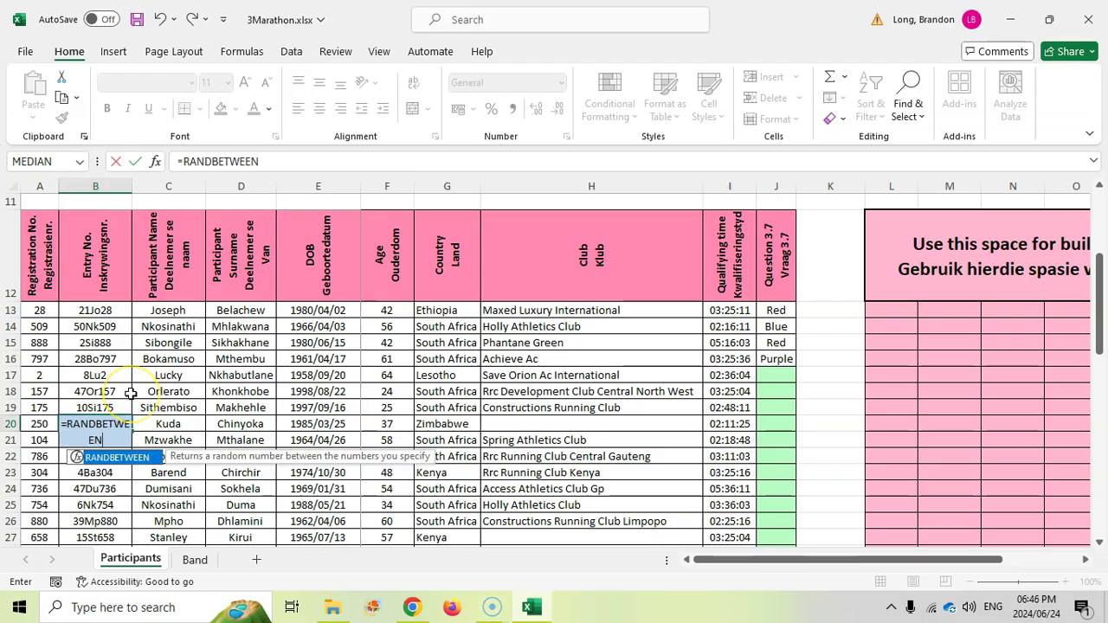
pyautogui.write('(')
pyautogui.click(156, 457)
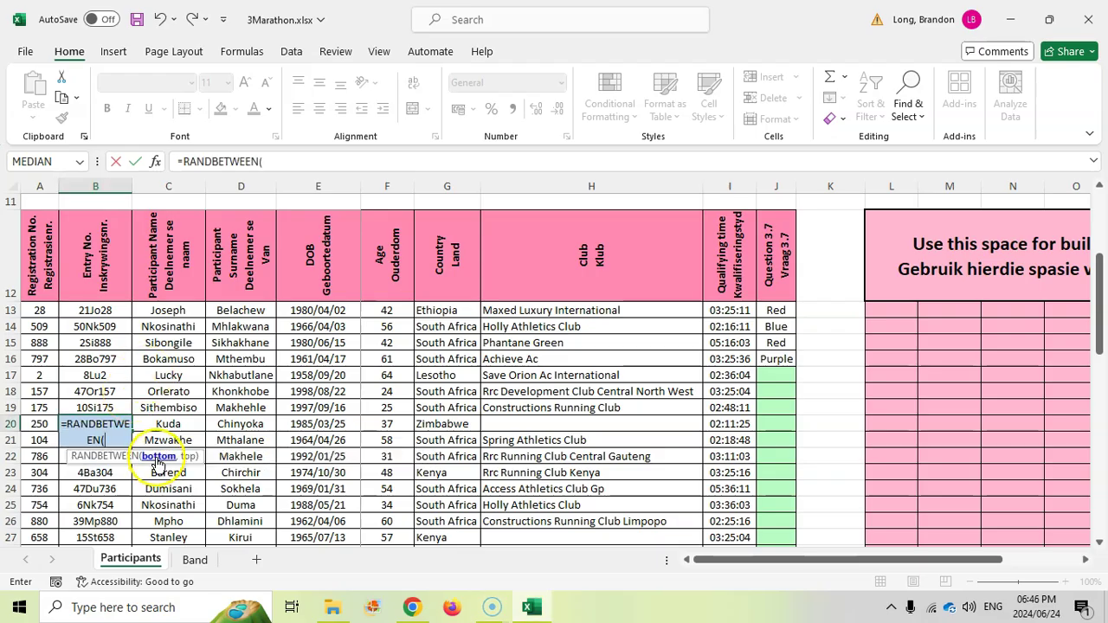
pyautogui.write('1,50')
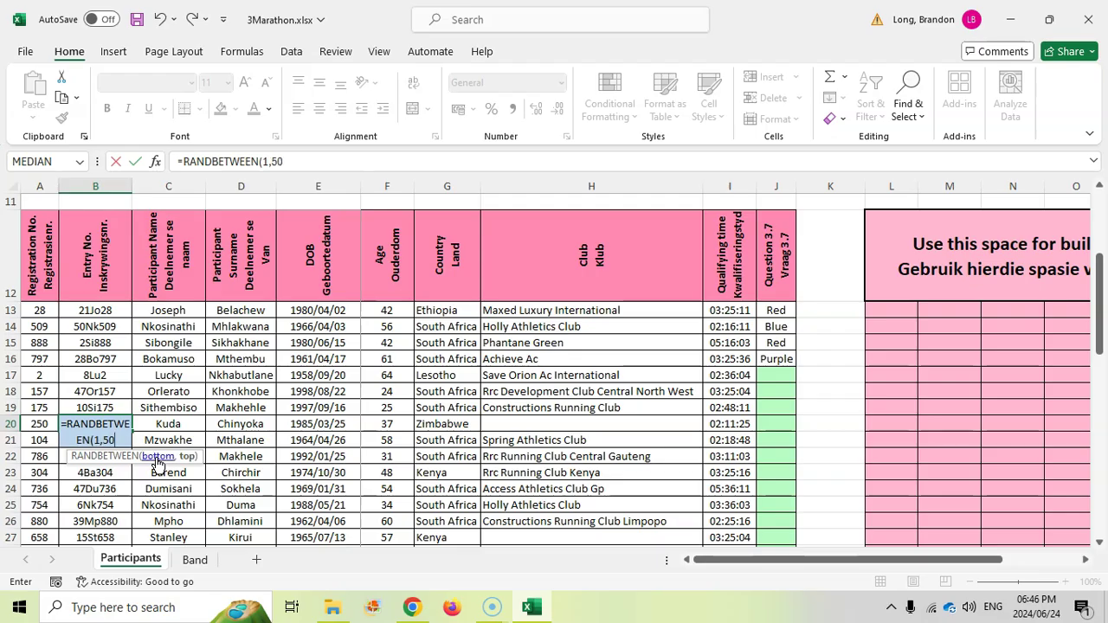
pyautogui.write(')')
pyautogui.press('Return')
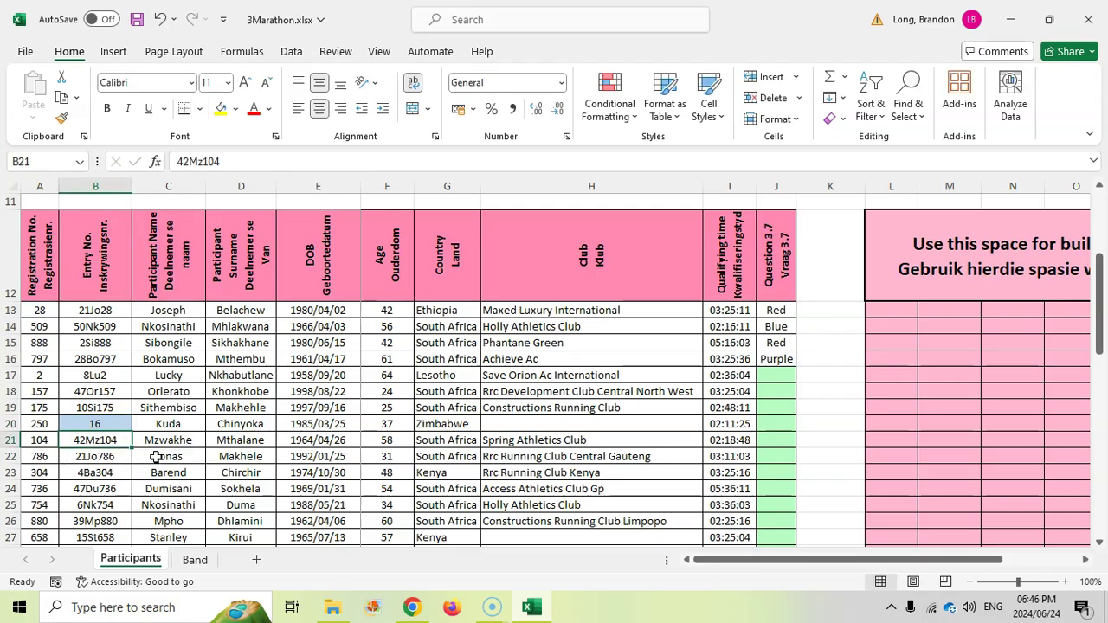
# - Recalculate B20's random number, then reopen its formula and remove a stray character
pyautogui.click(108, 423)
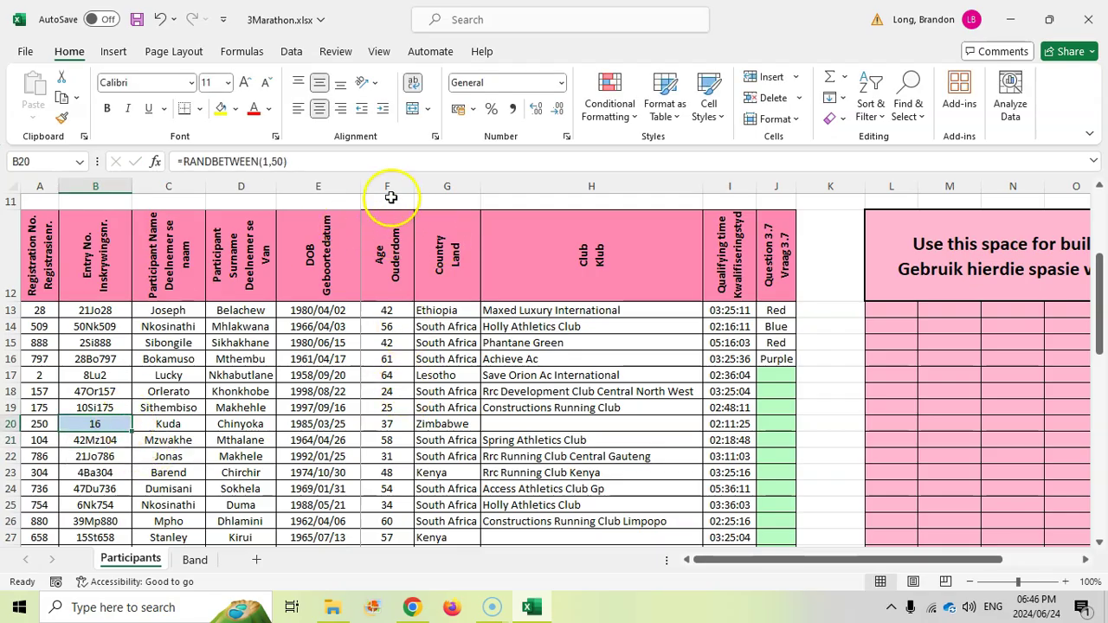
pyautogui.press('F2')
pyautogui.press('Return')
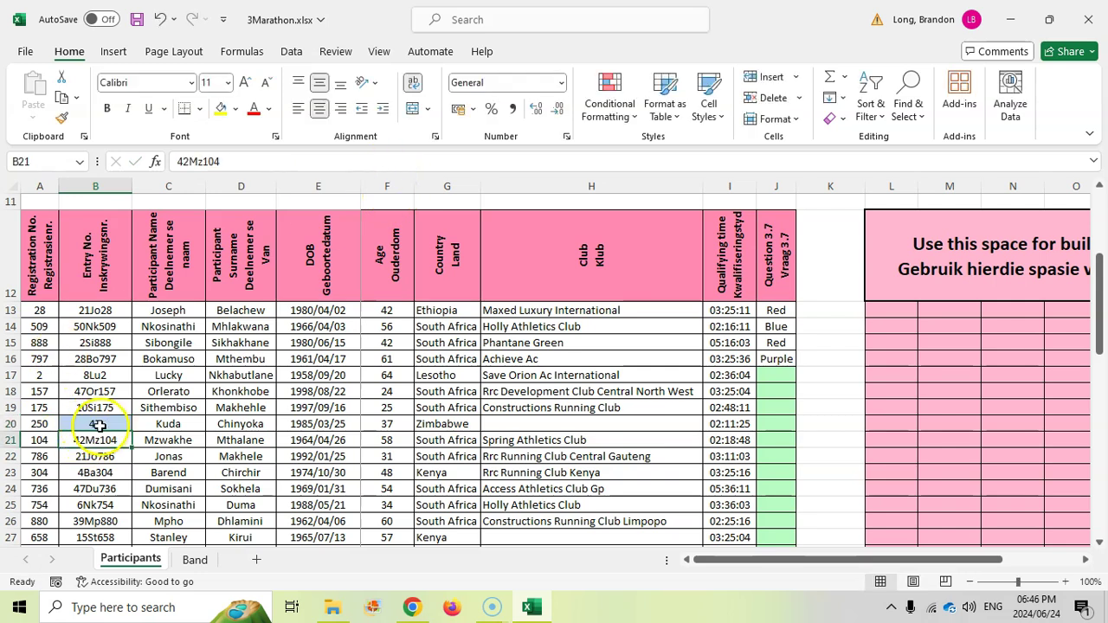
pyautogui.click(100, 424)
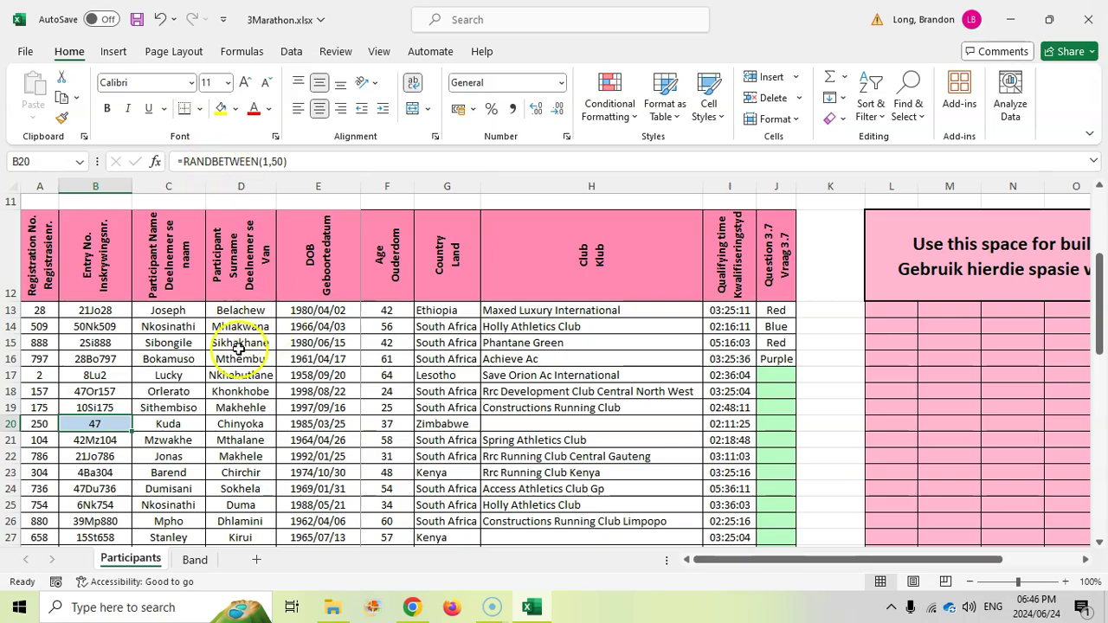
pyautogui.click(301, 168)
pyautogui.press('BackSpace')
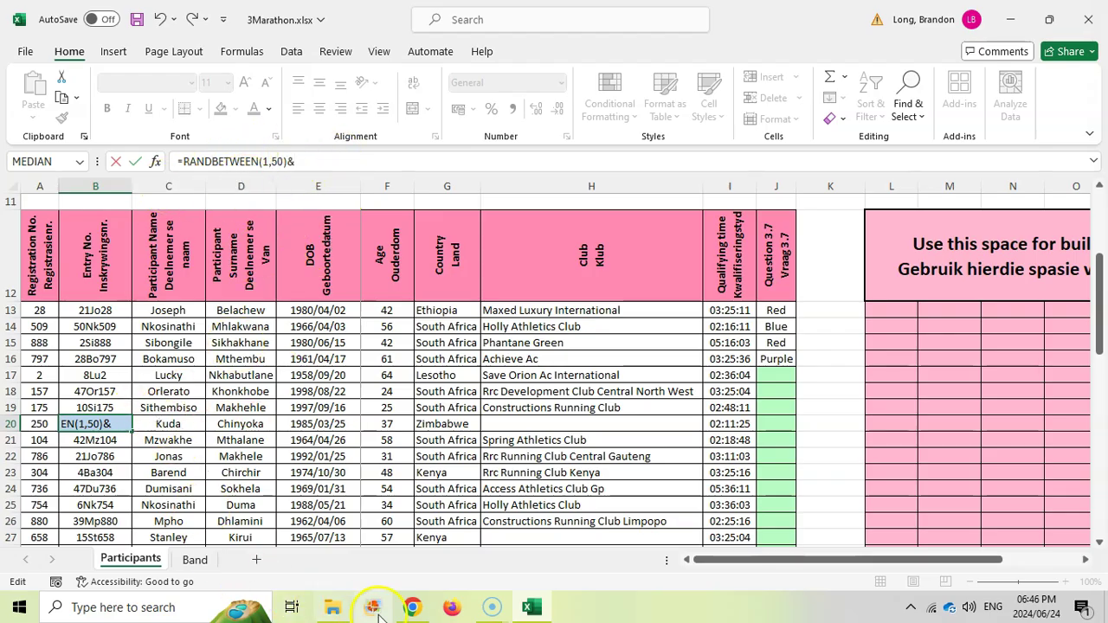
# - Append LEFT(C20,2) to B20's formula to add the first two letters of Kuda's name
pyautogui.click(412, 607)
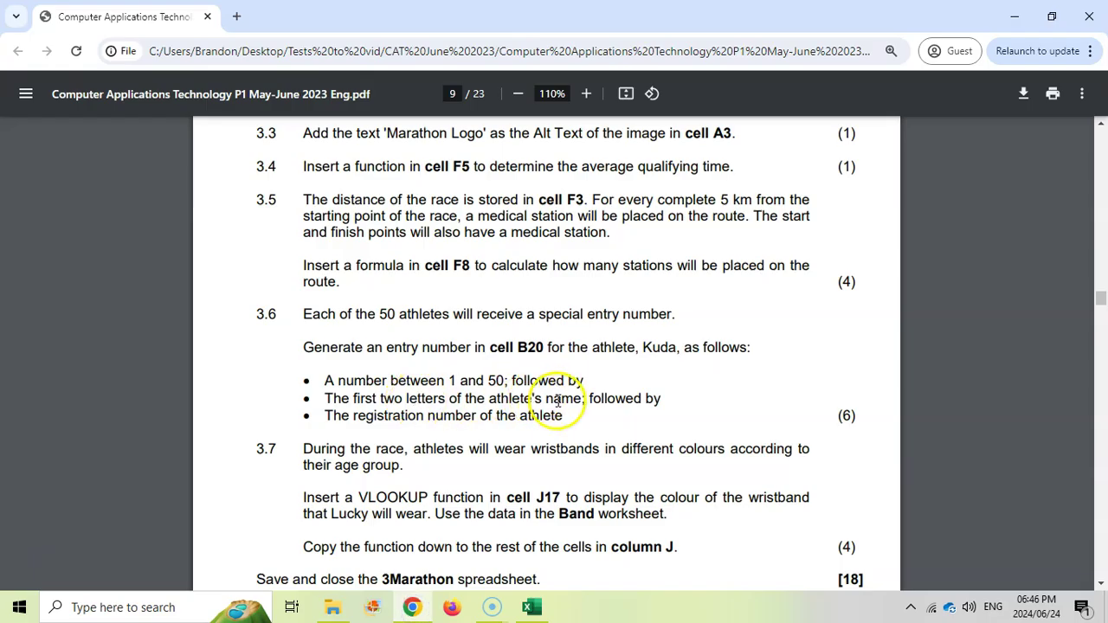
pyautogui.hotkey('alt', 'Tab')
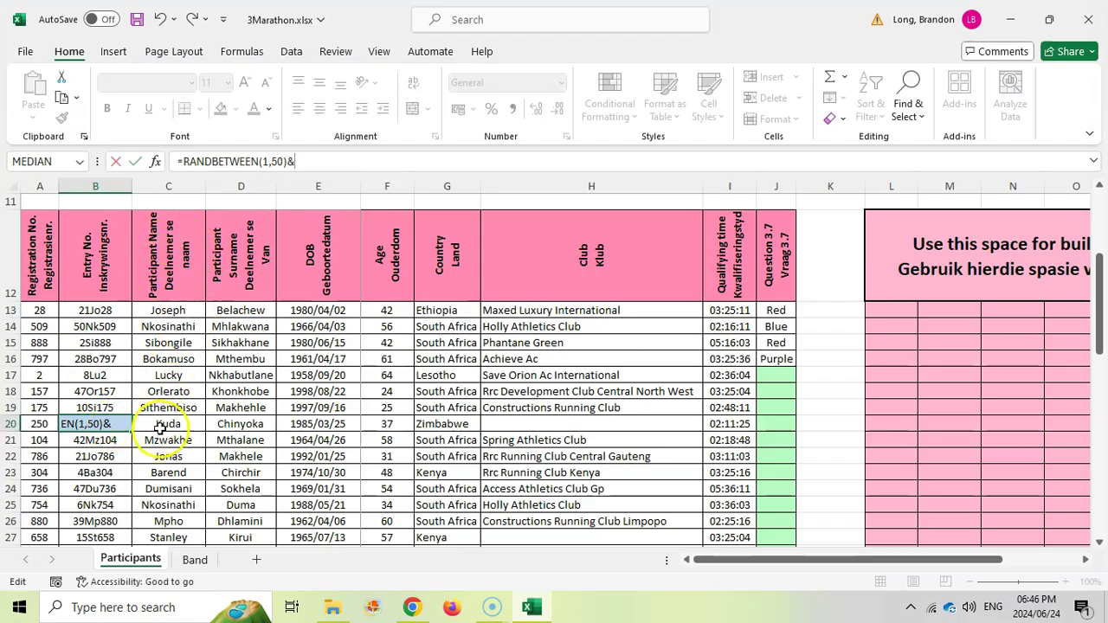
pyautogui.click(314, 161)
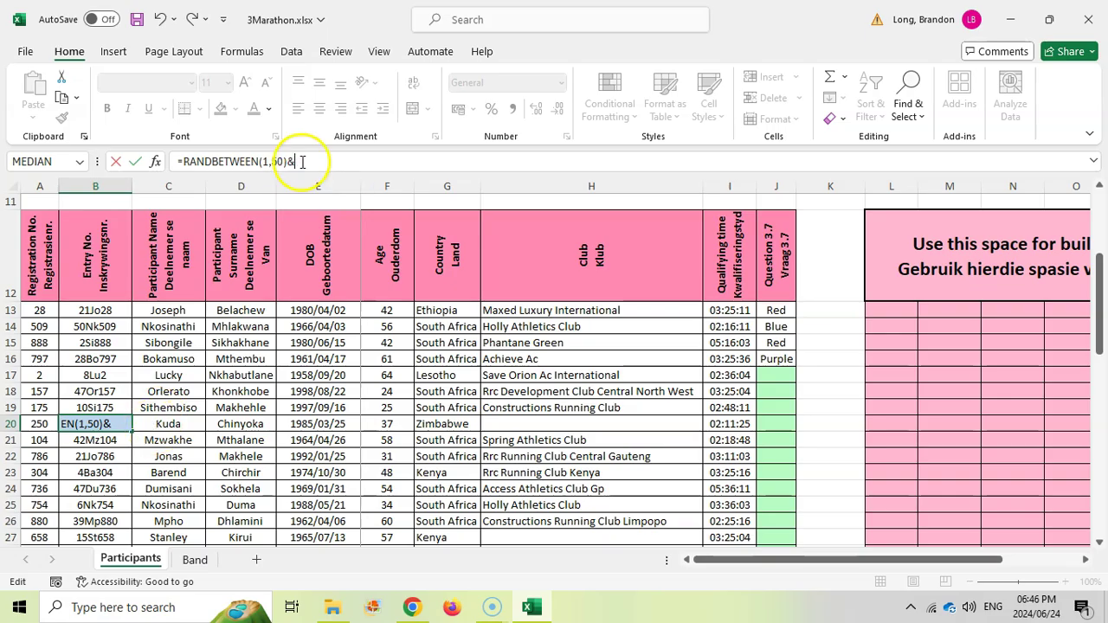
pyautogui.write('Left(')
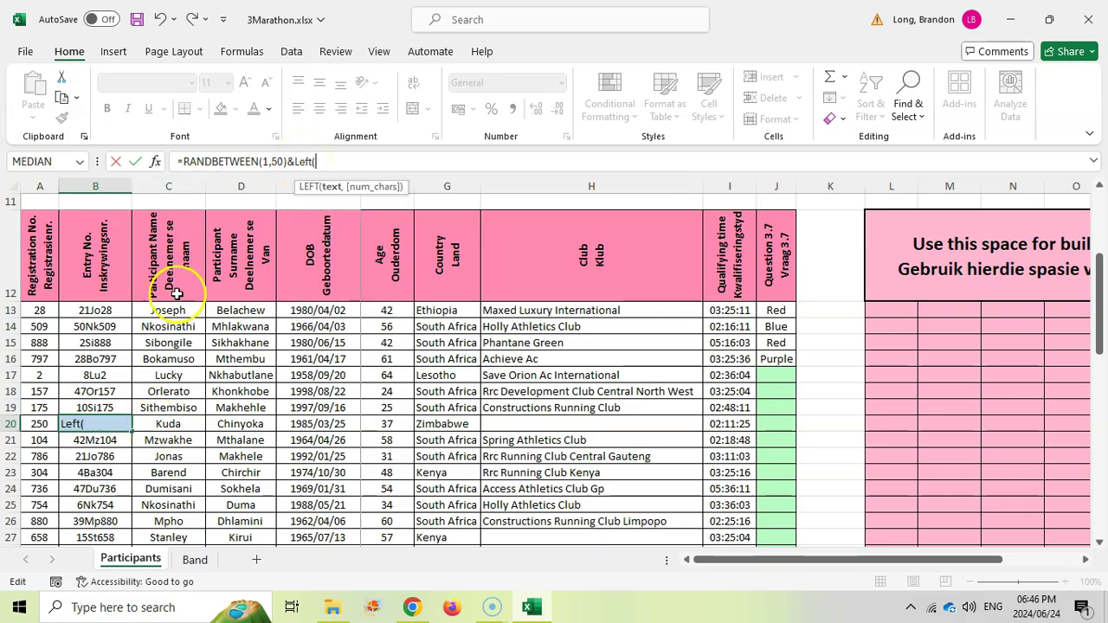
pyautogui.click(183, 424)
pyautogui.write(',2)')
pyautogui.press('Return')
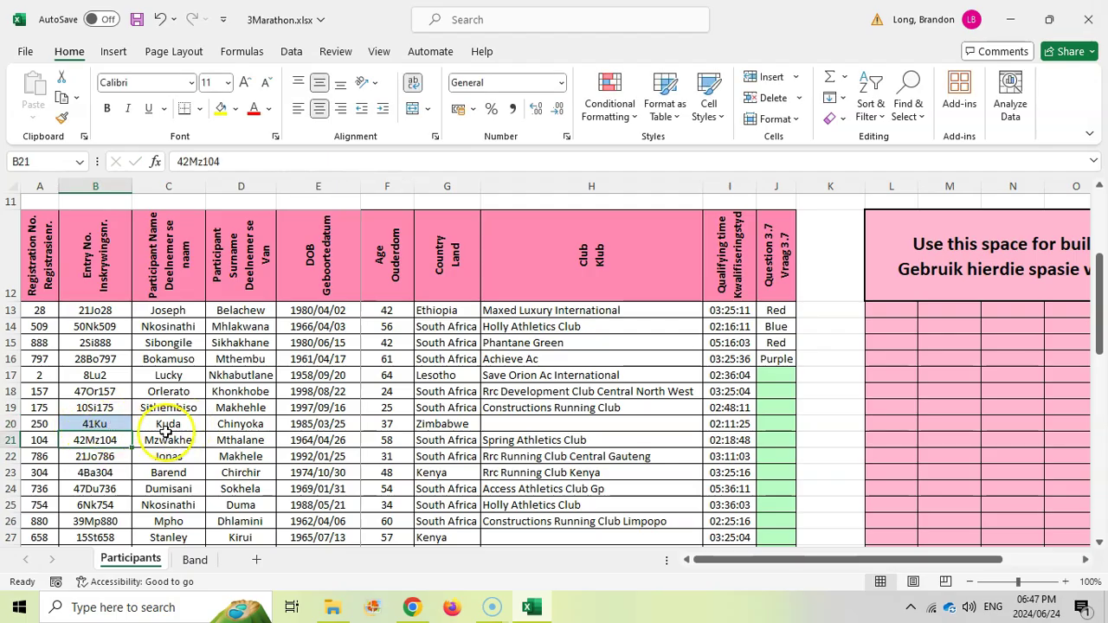
# - Append &A20 so B20's entry number ends with the registration number, showing 5Ku250
pyautogui.hotkey('alt', 'Tab')
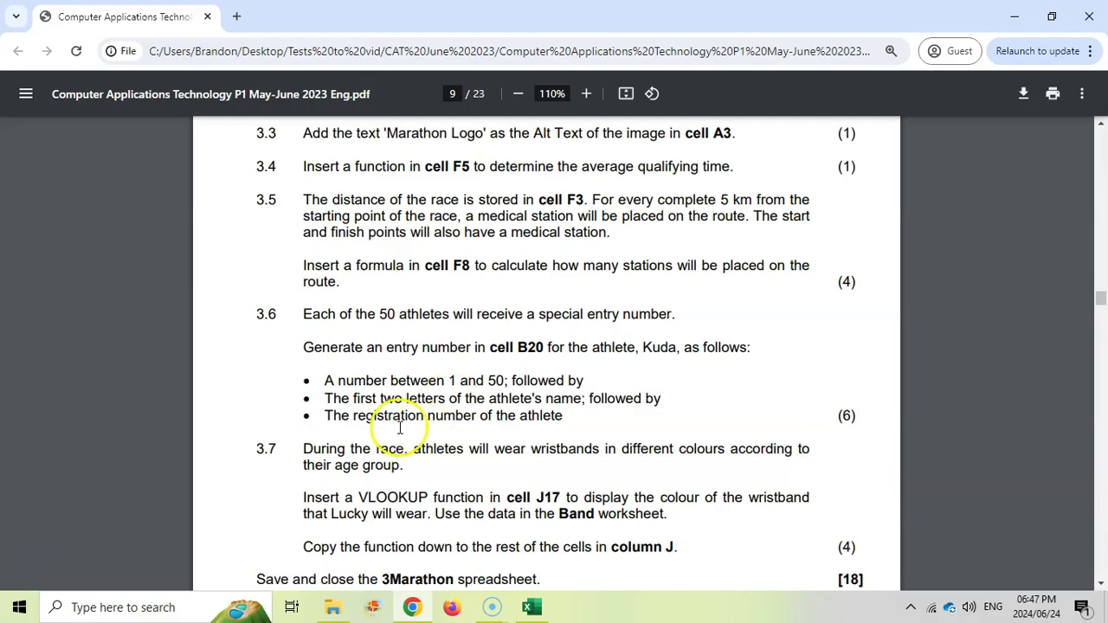
pyautogui.click(531, 607)
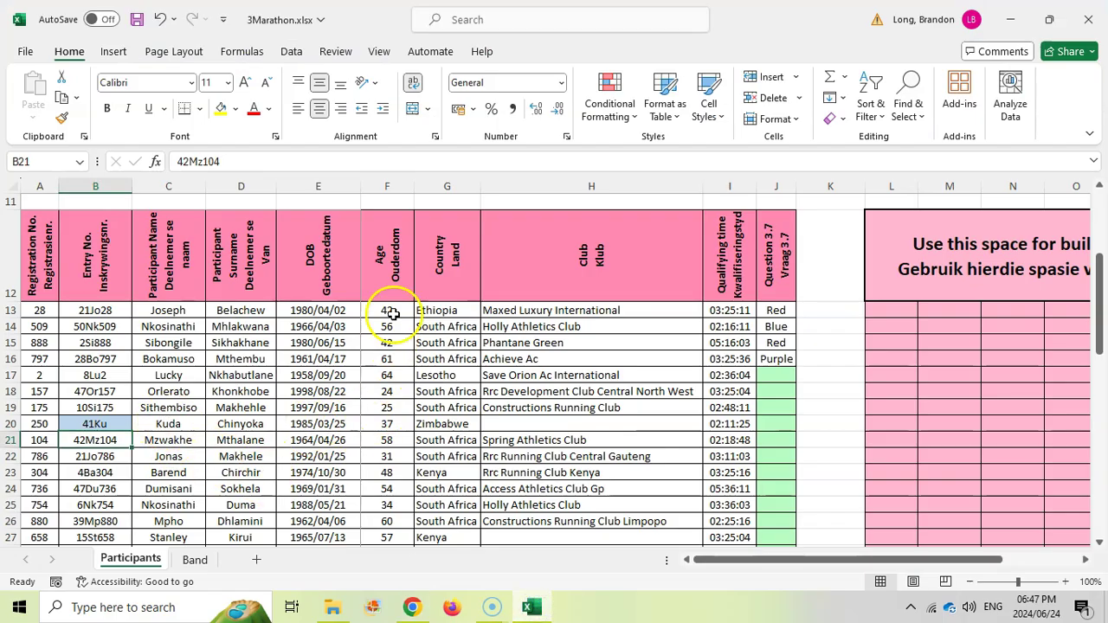
pyautogui.click(92, 423)
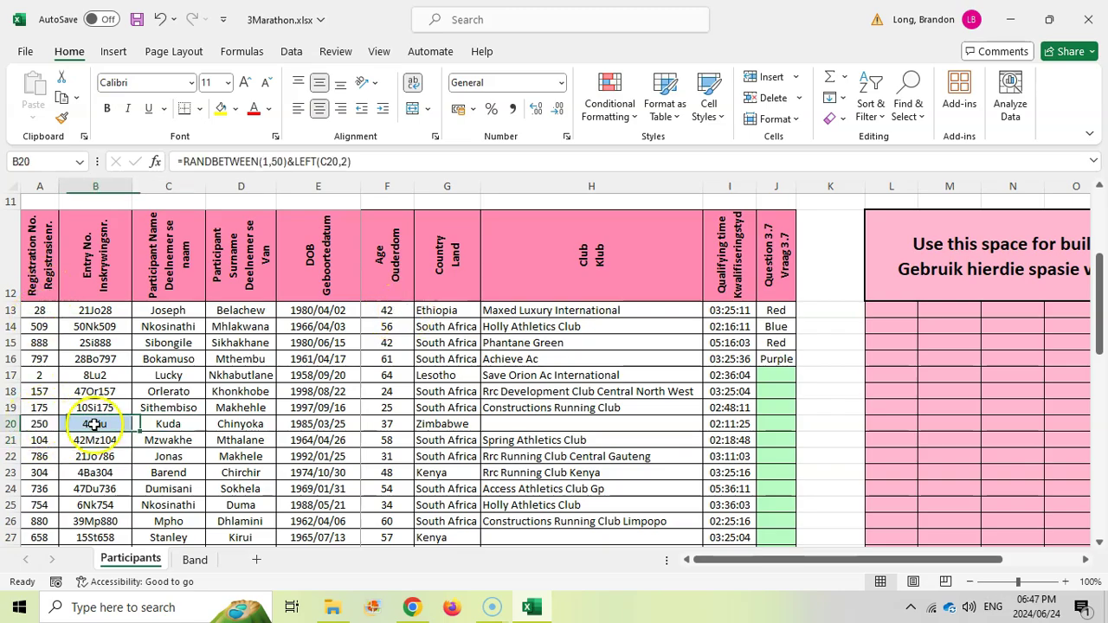
pyautogui.click(366, 161)
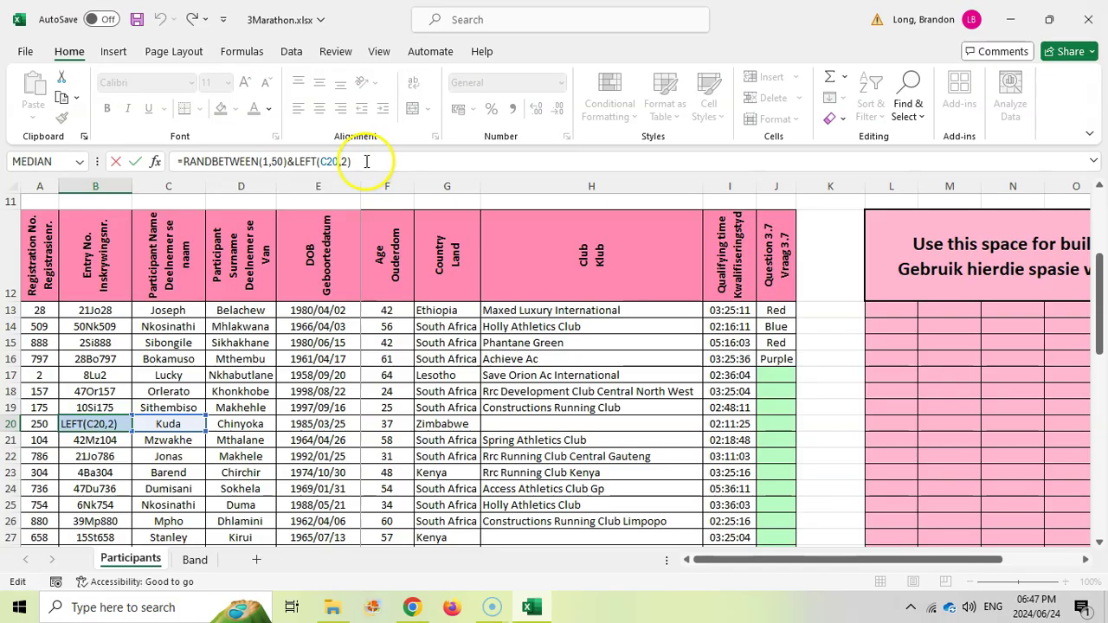
pyautogui.write('&')
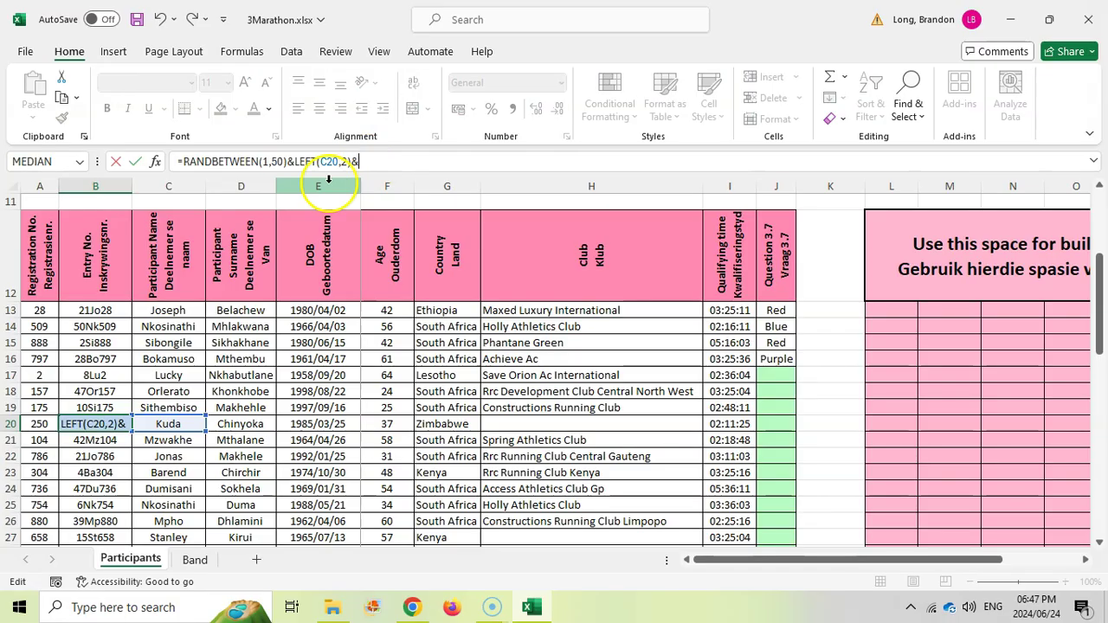
pyautogui.click(39, 423)
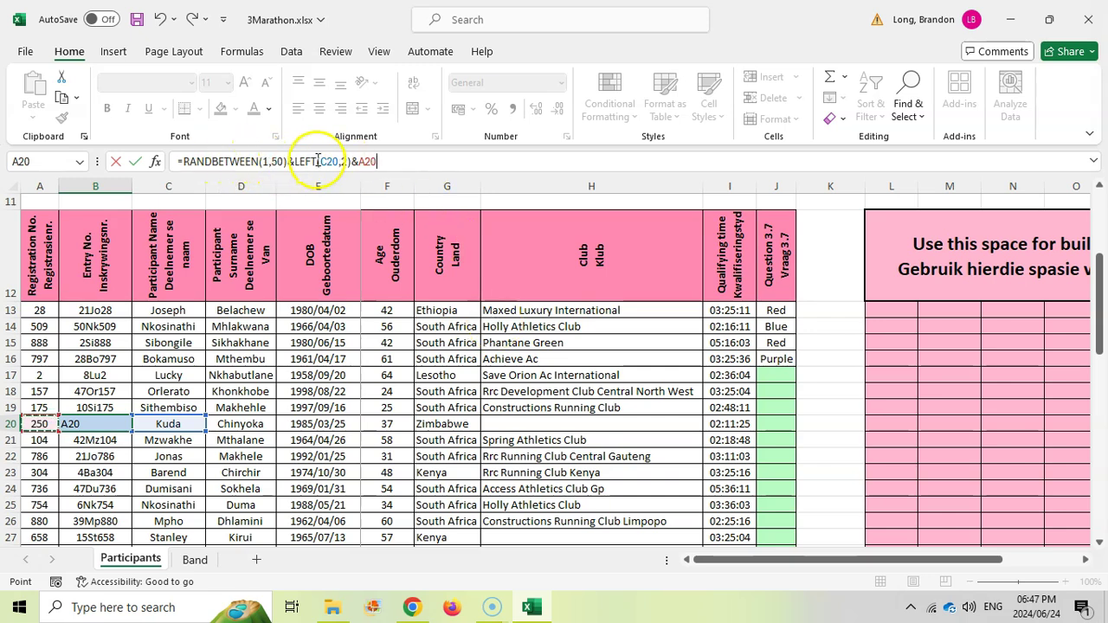
pyautogui.press('Return')
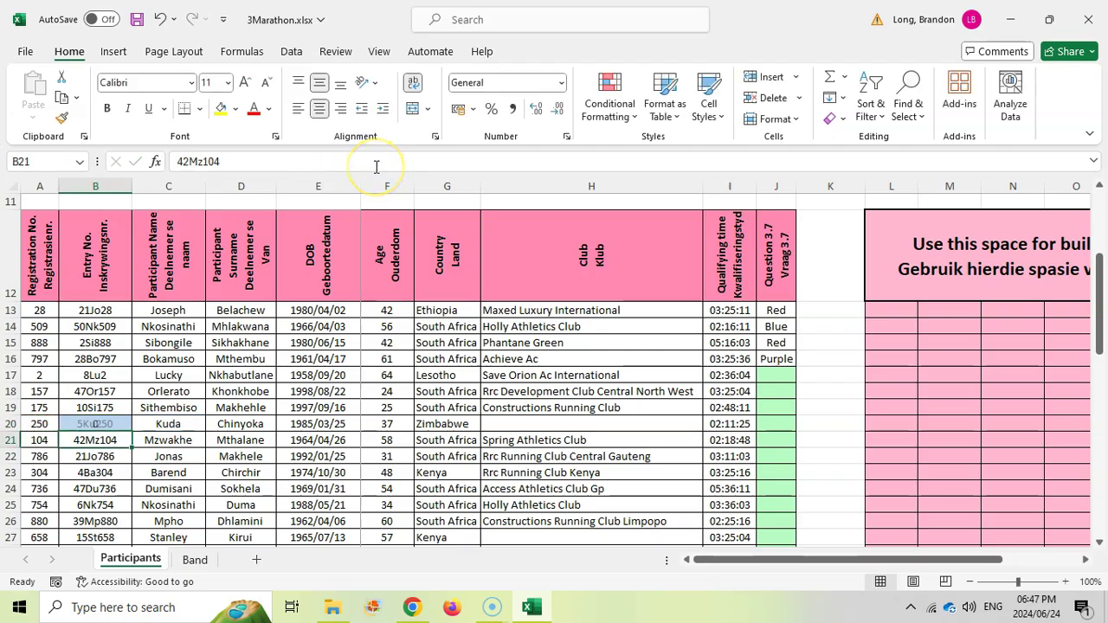
# - Enter =RANDBETWEEN(1,50) in helper cell L20 for the random entry number
pyautogui.click(94, 425)
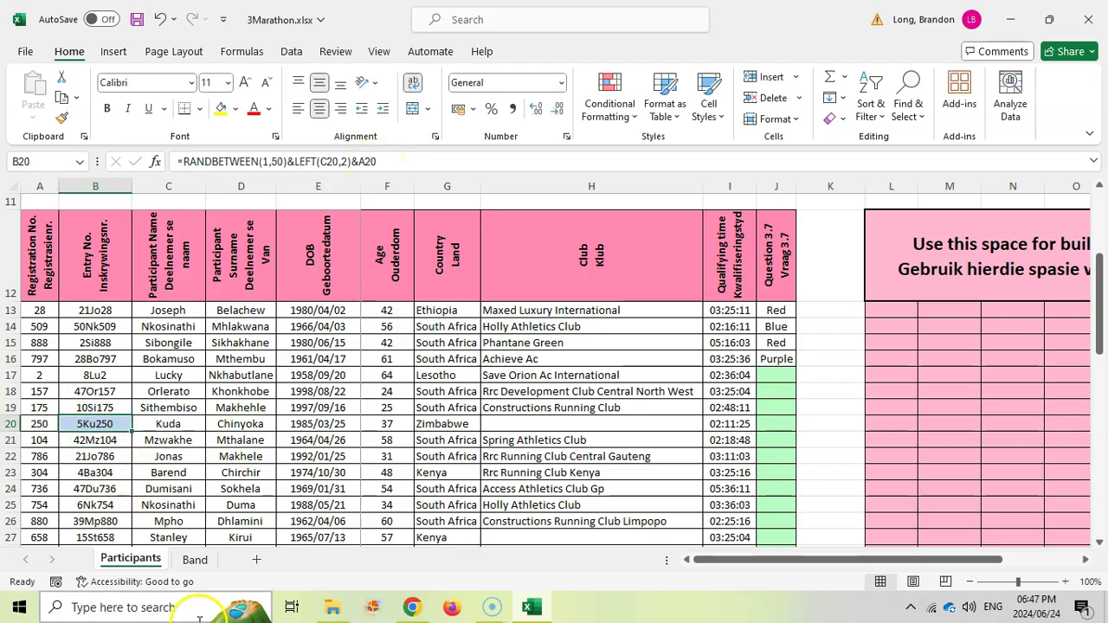
pyautogui.click(905, 423)
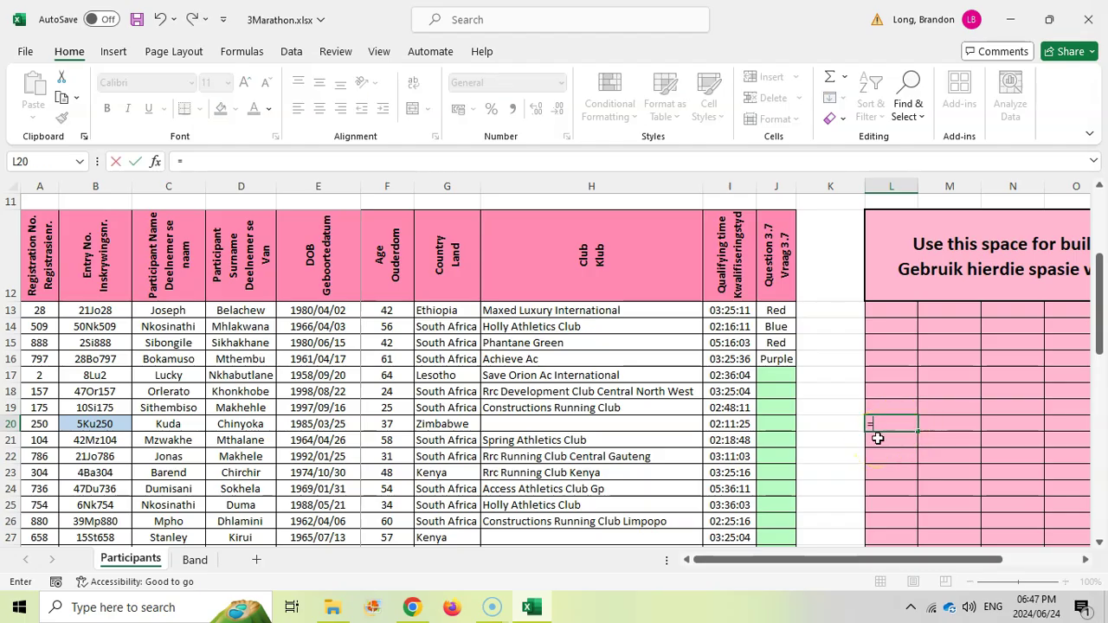
pyautogui.write('=randbetween(1,50)')
pyautogui.press('Return')
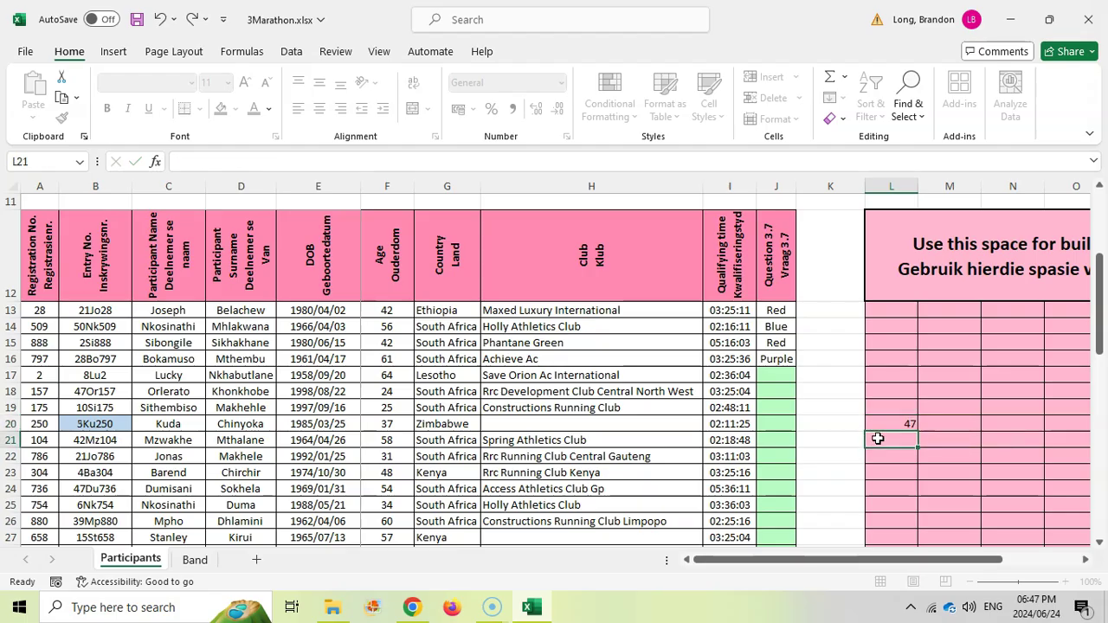
pyautogui.click(897, 447)
# - Enter =LEFT(C20,2) in M20 to take the name letters 'Ku'
pyautogui.click(965, 424)
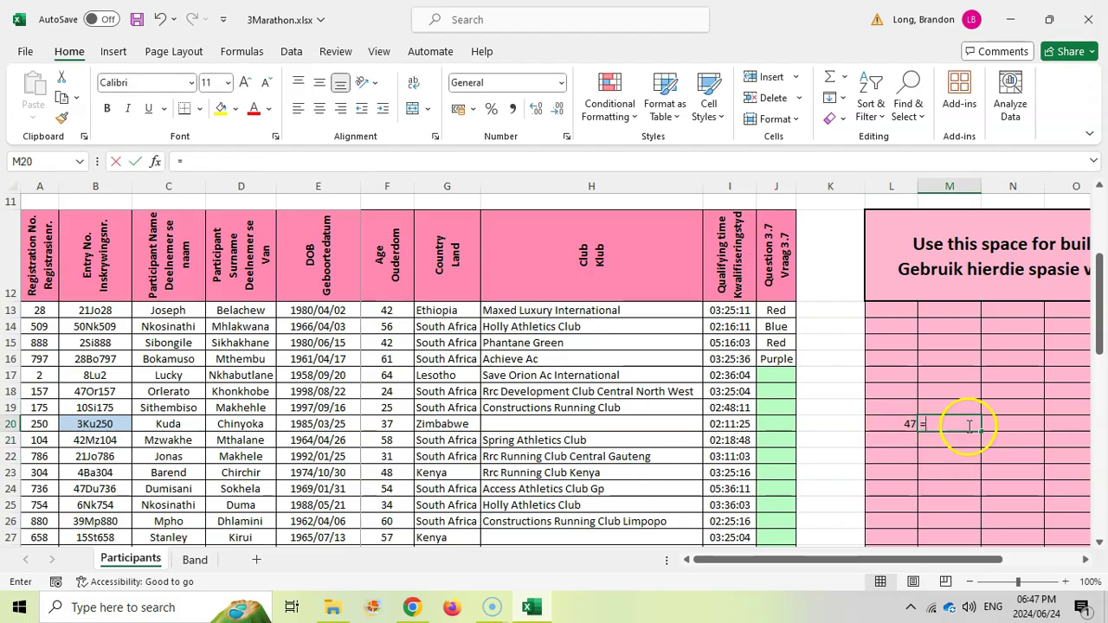
pyautogui.write('=left(')
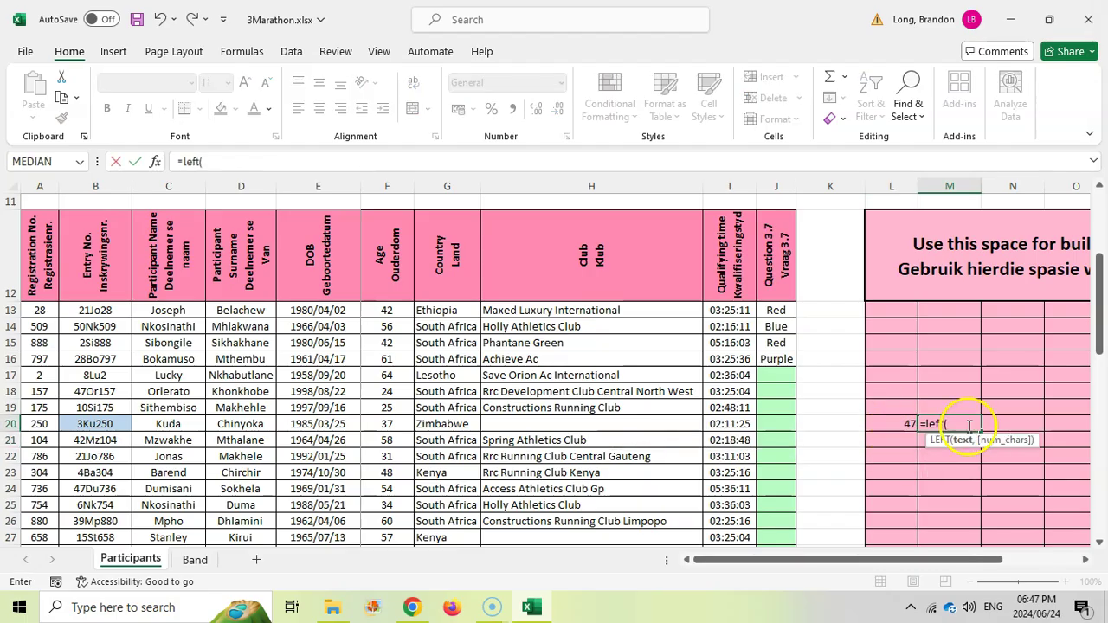
pyautogui.click(185, 424)
pyautogui.write(',2)')
pyautogui.press('Return')
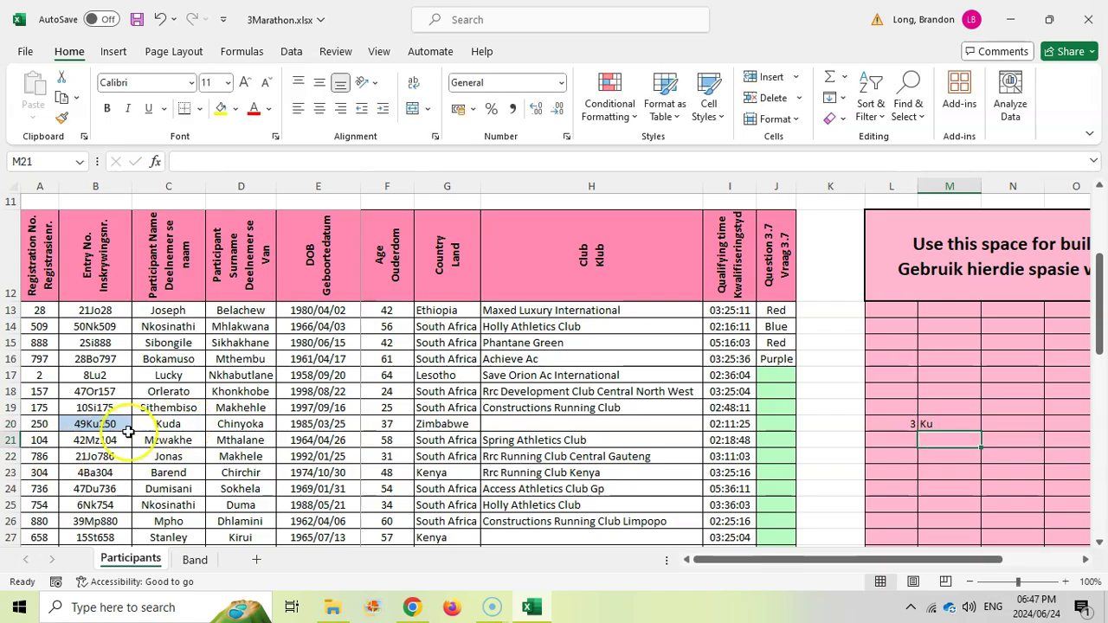
# - Rewrite B20 as =L20&M20&A20 so it shows 1Ku250
pyautogui.click(110, 425)
pyautogui.write('=')
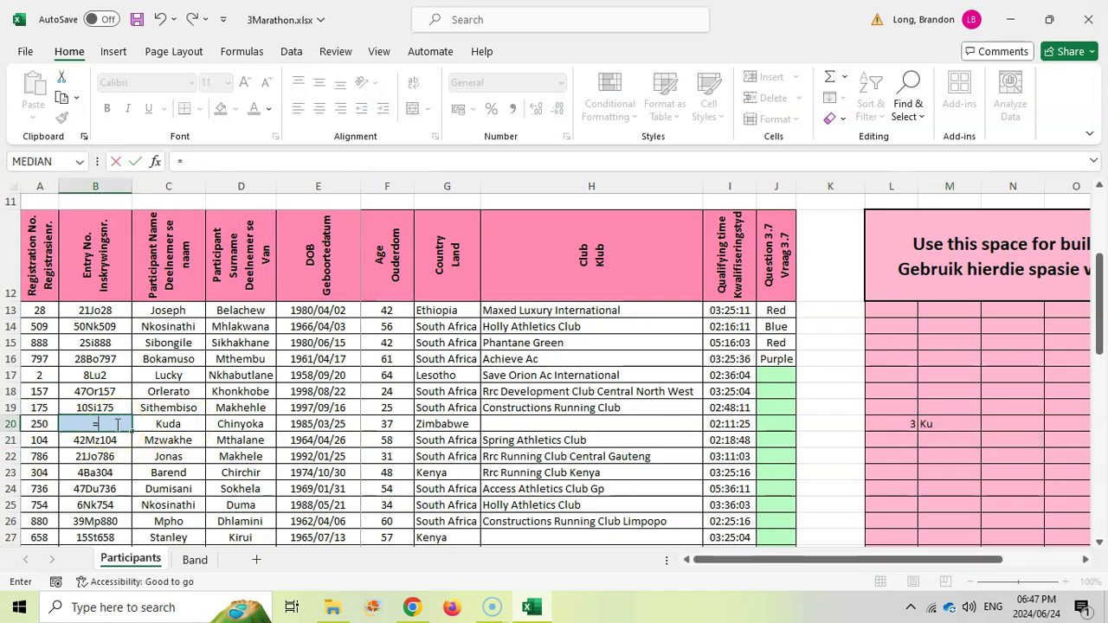
pyautogui.click(888, 424)
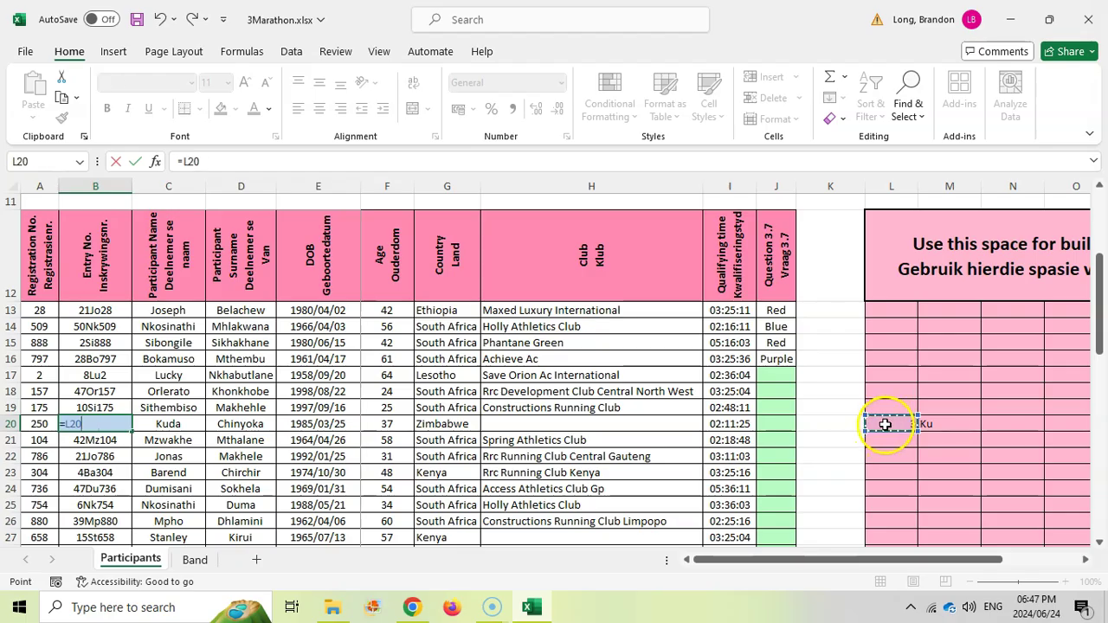
pyautogui.write('&')
pyautogui.click(950, 424)
pyautogui.write('&')
pyautogui.click(31, 423)
pyautogui.press('Return')
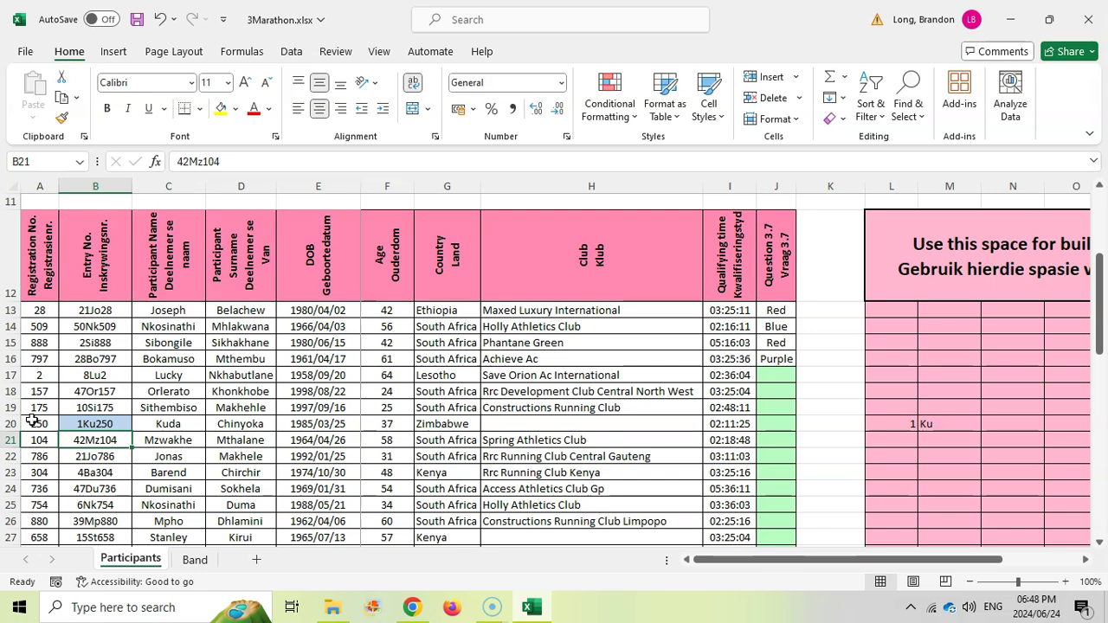
# - Compare B20's combined formula and L20's random number with entry numbers further down column B
pyautogui.click(97, 424)
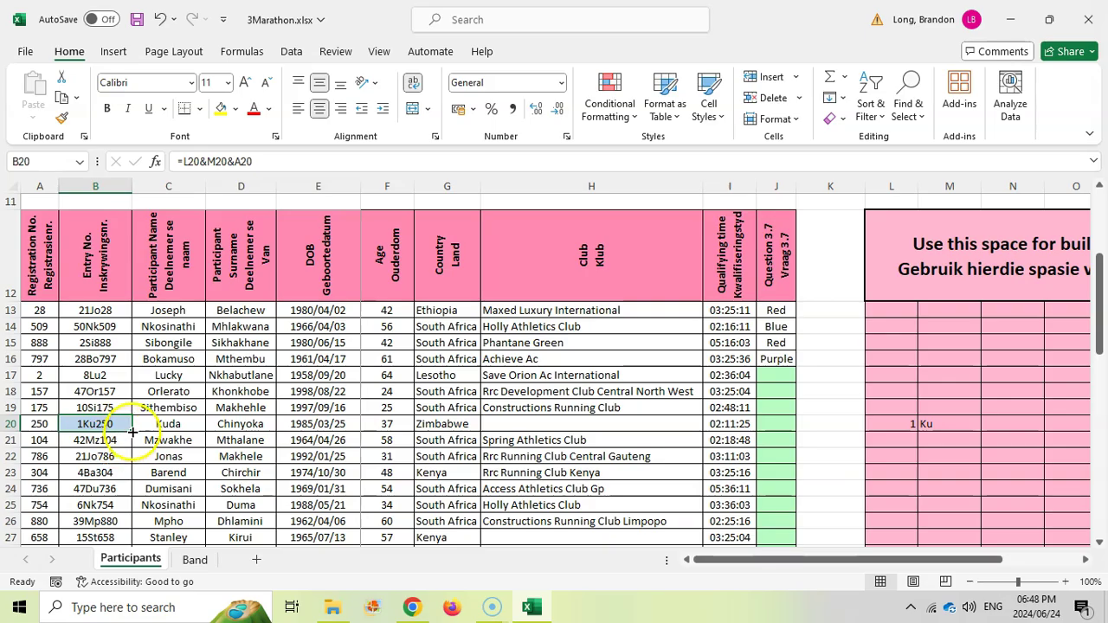
pyautogui.click(93, 456)
pyautogui.click(98, 472)
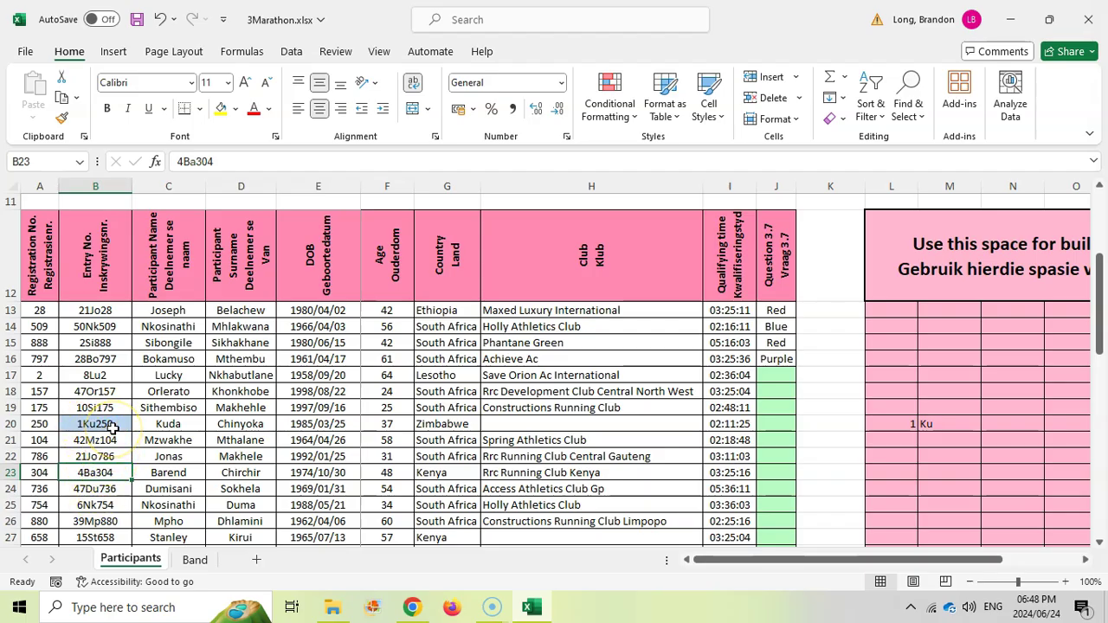
pyautogui.click(91, 422)
pyautogui.click(891, 424)
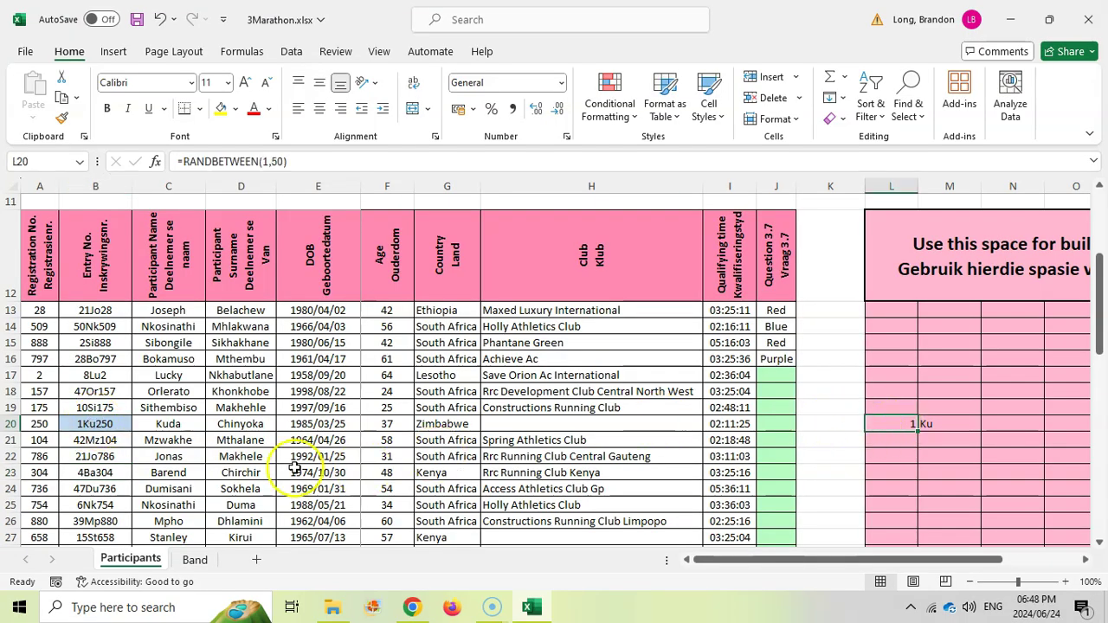
pyautogui.click(91, 439)
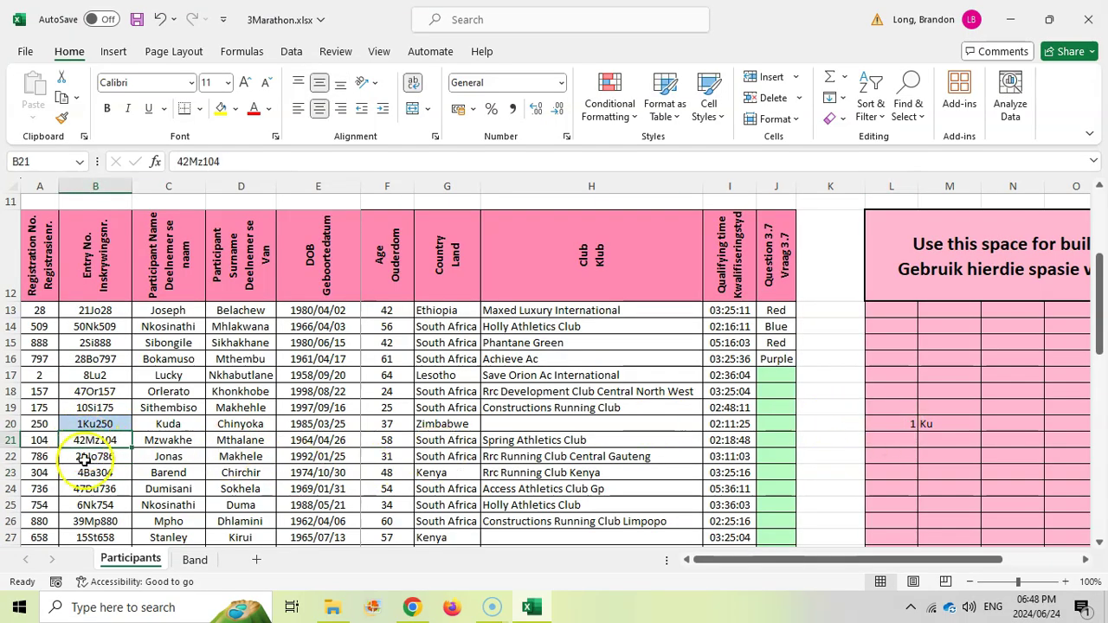
pyautogui.click(92, 424)
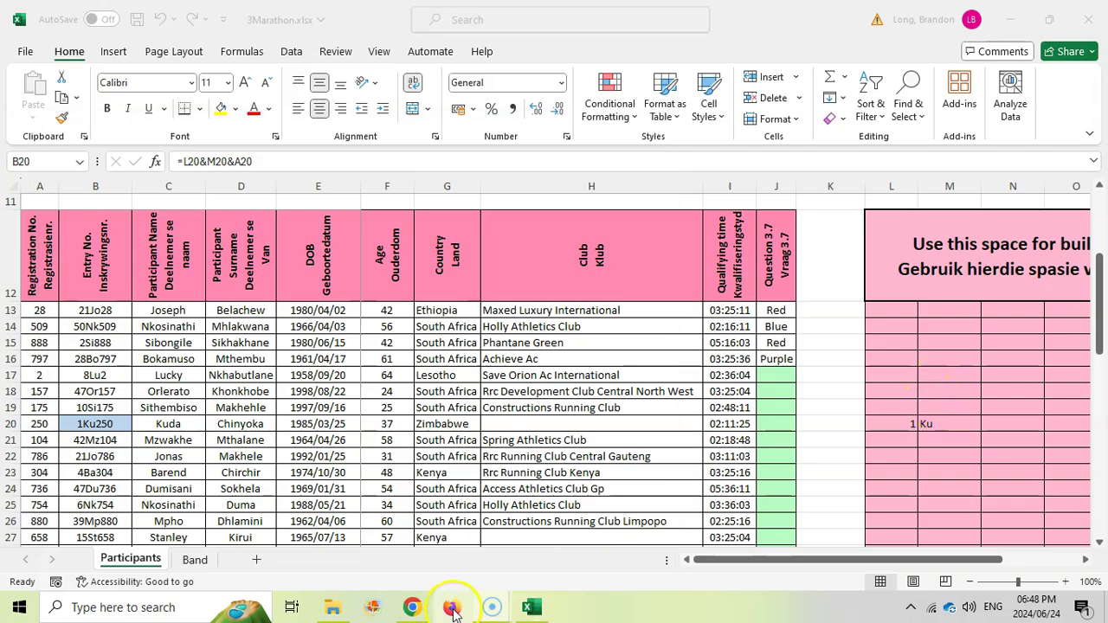
pyautogui.click(413, 609)
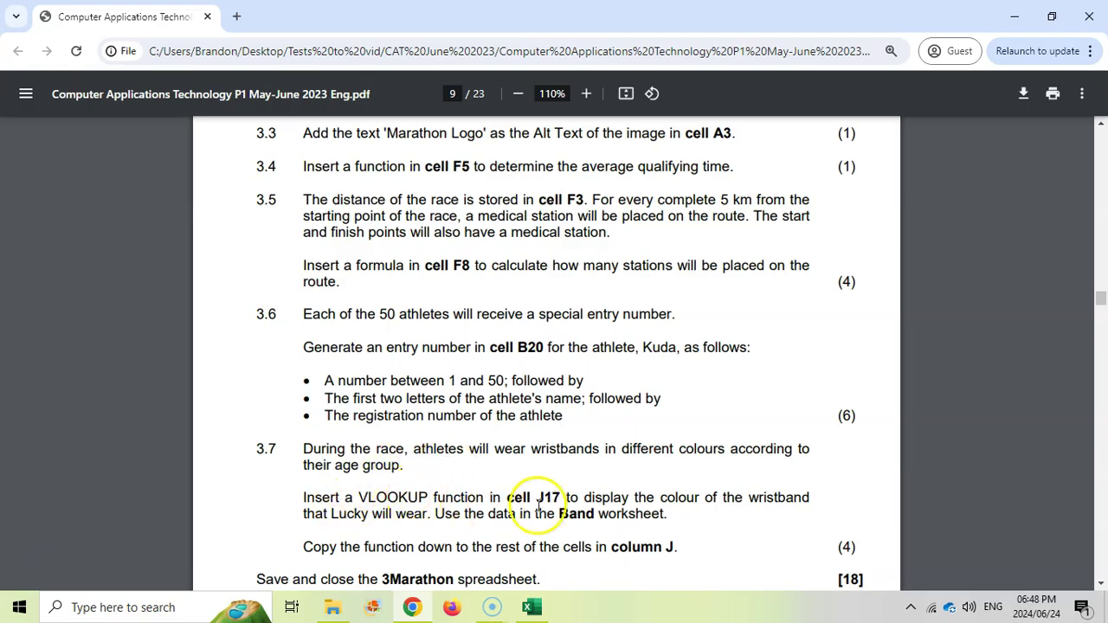
pyautogui.click(528, 609)
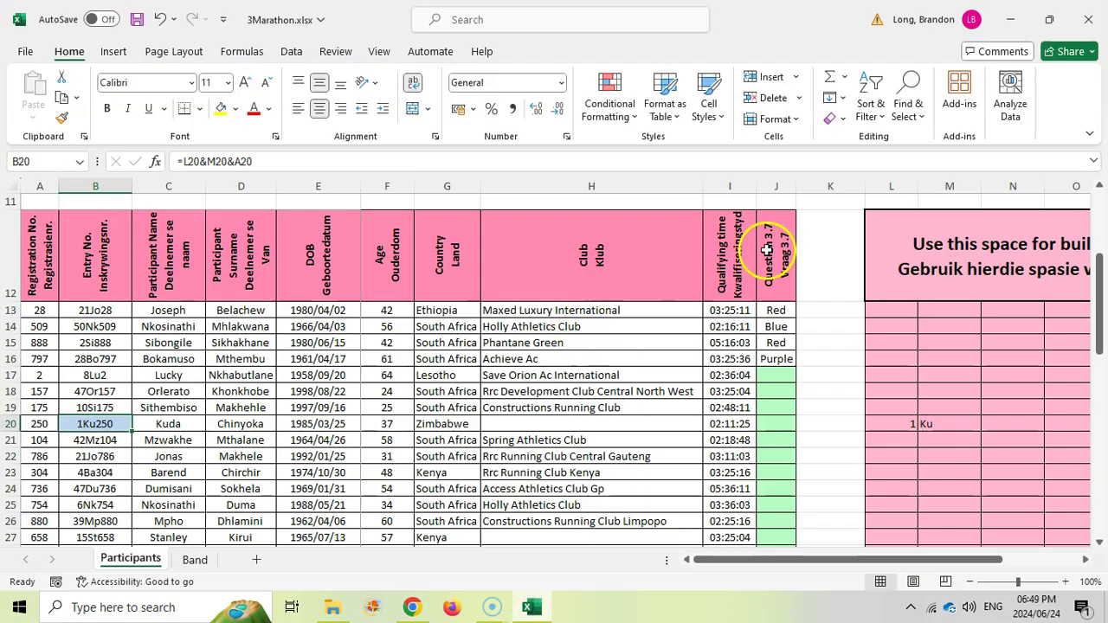
pyautogui.click(779, 375)
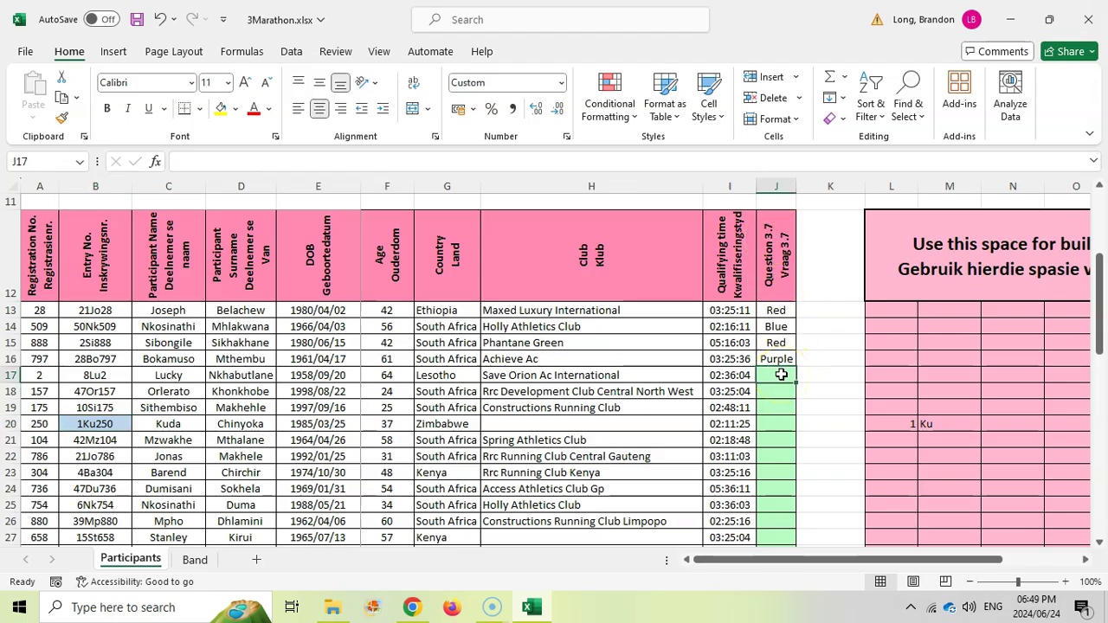
pyautogui.click(411, 609)
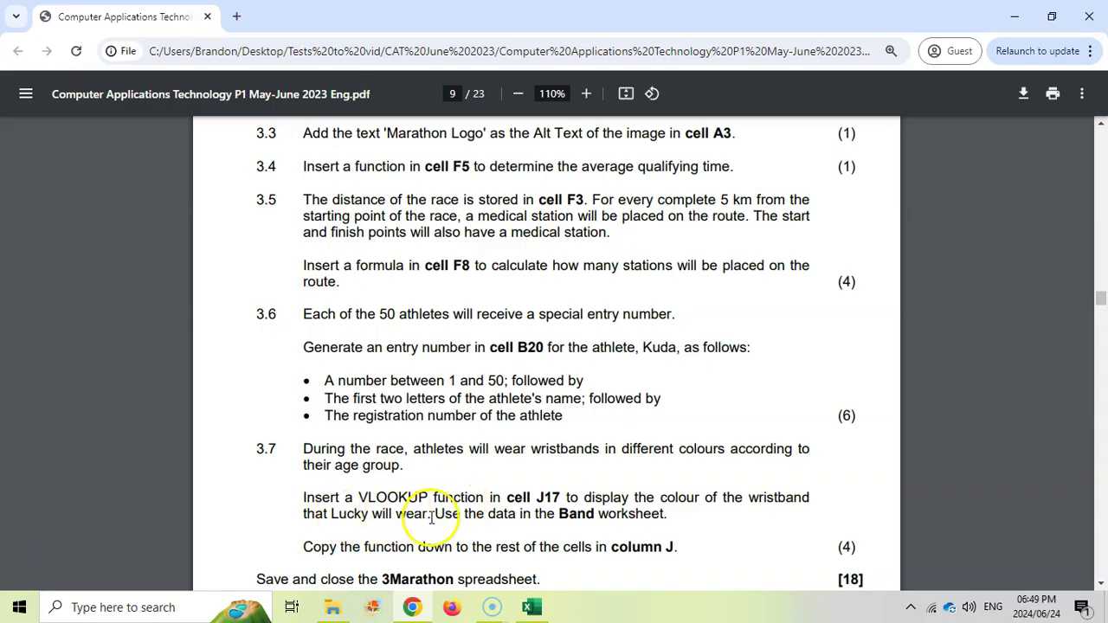
pyautogui.hotkey('alt', 'Tab')
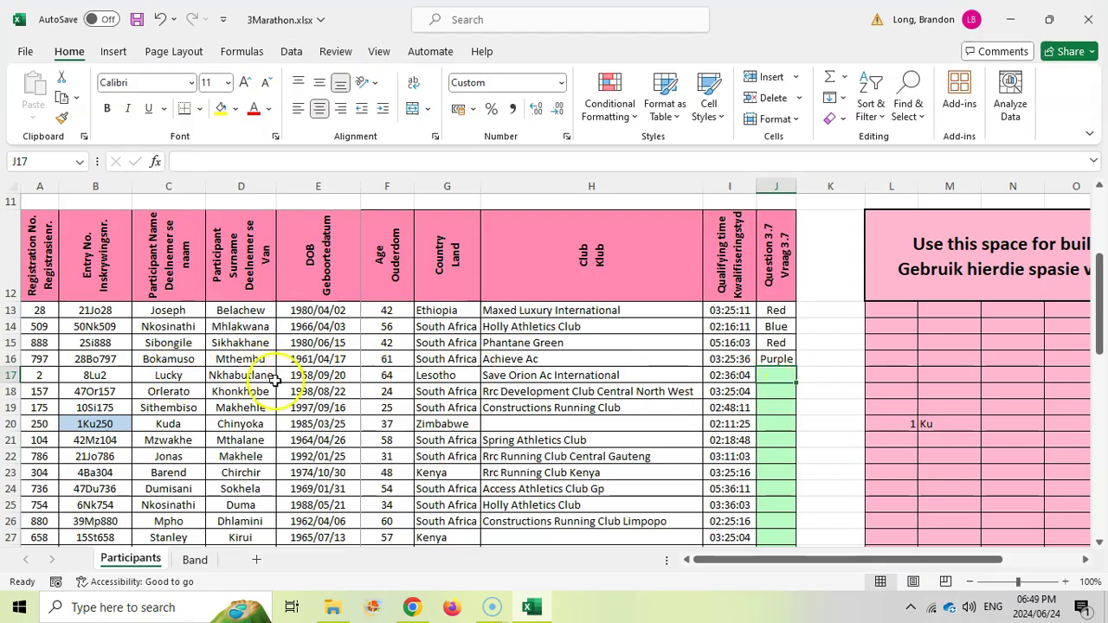
pyautogui.click(541, 604)
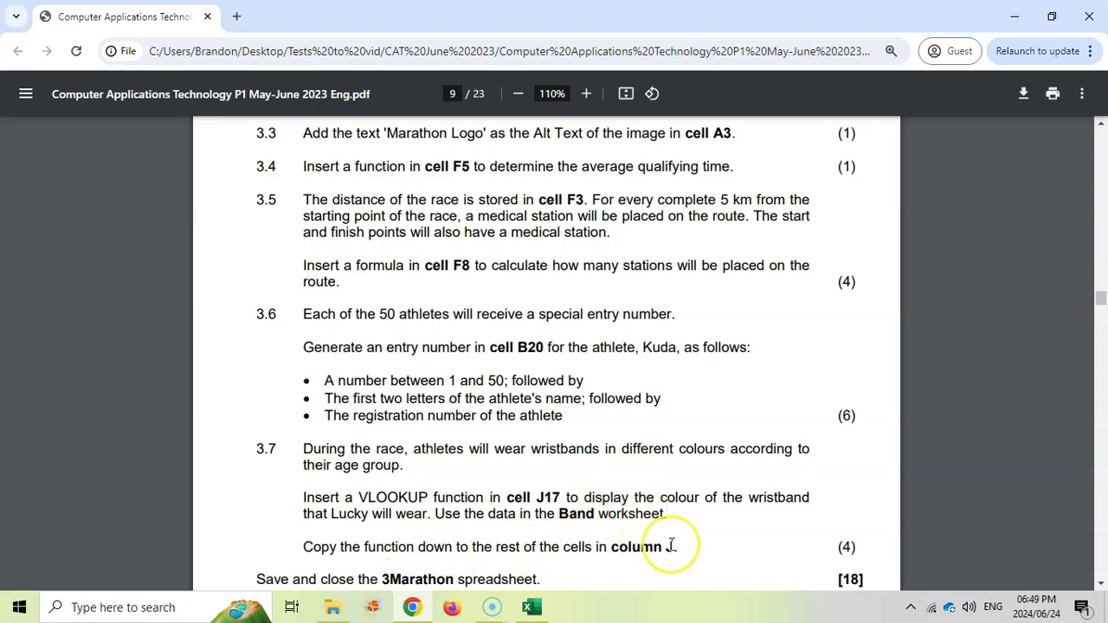
pyautogui.hotkey('alt', 'Tab')
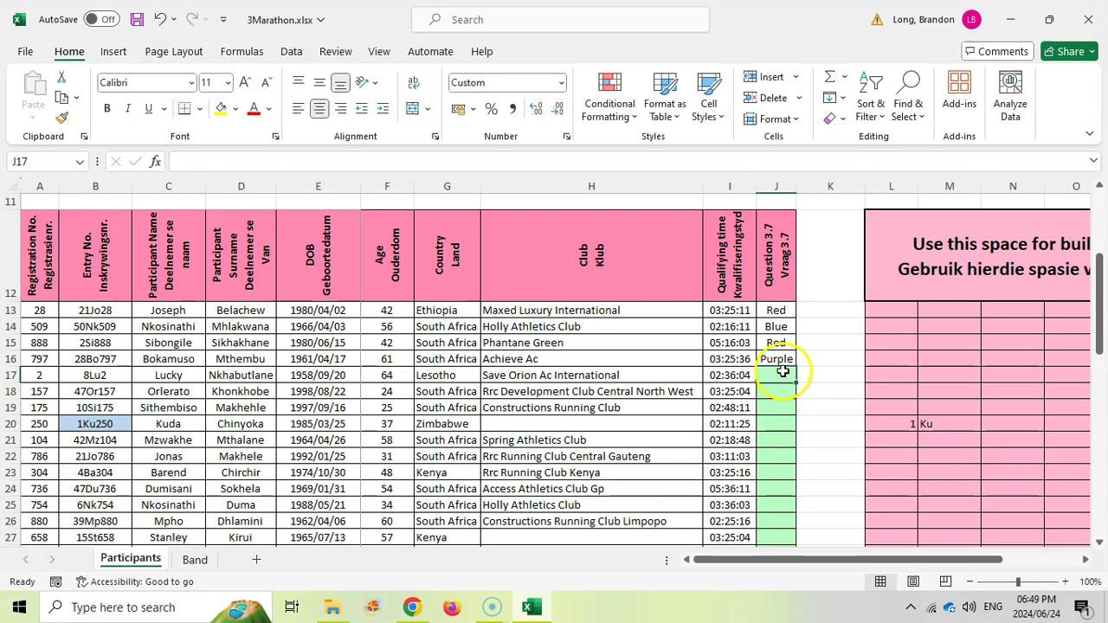
pyautogui.click(195, 560)
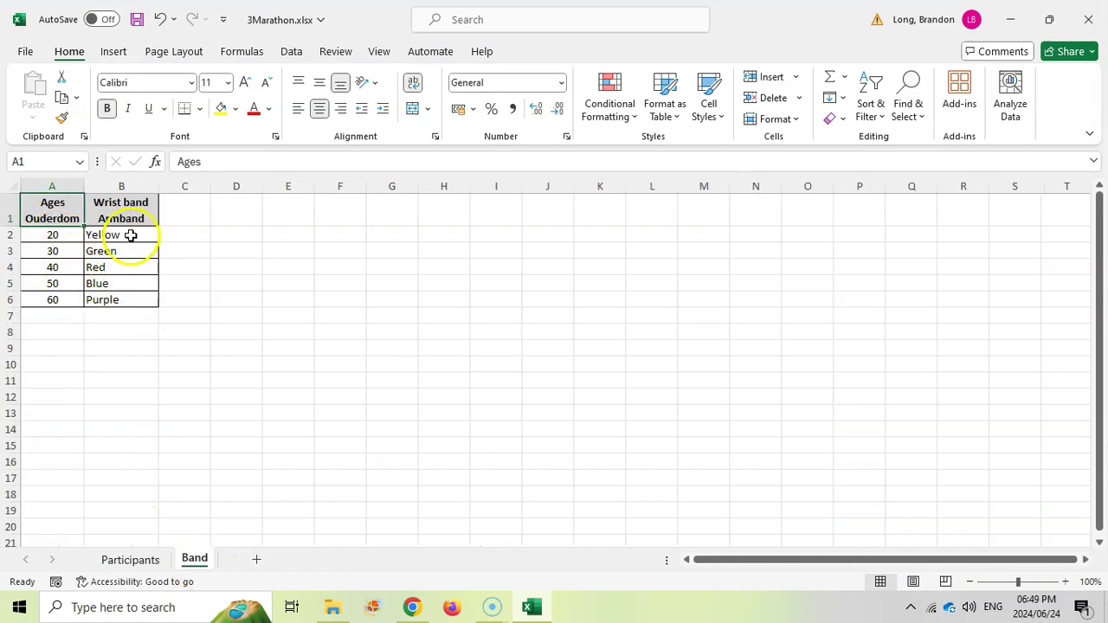
pyautogui.click(130, 560)
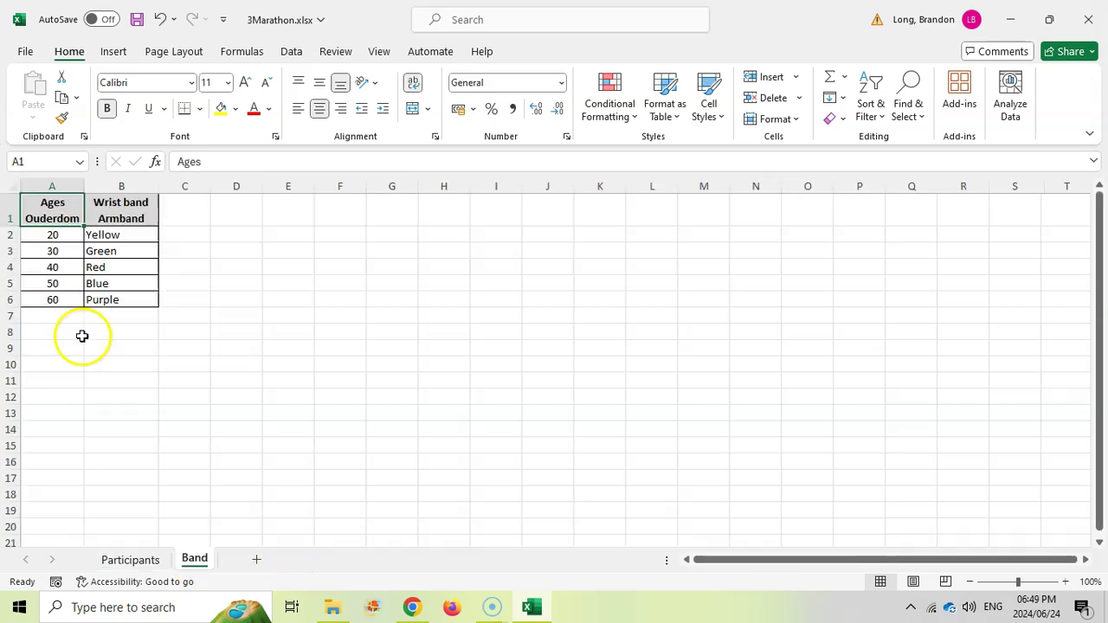
pyautogui.click(201, 560)
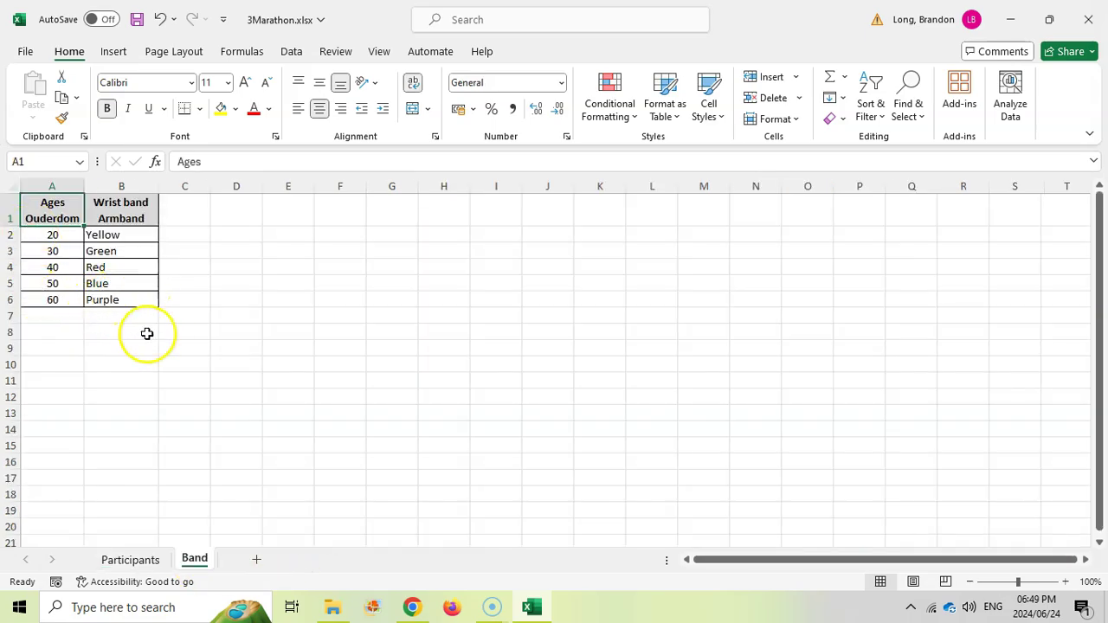
pyautogui.click(134, 560)
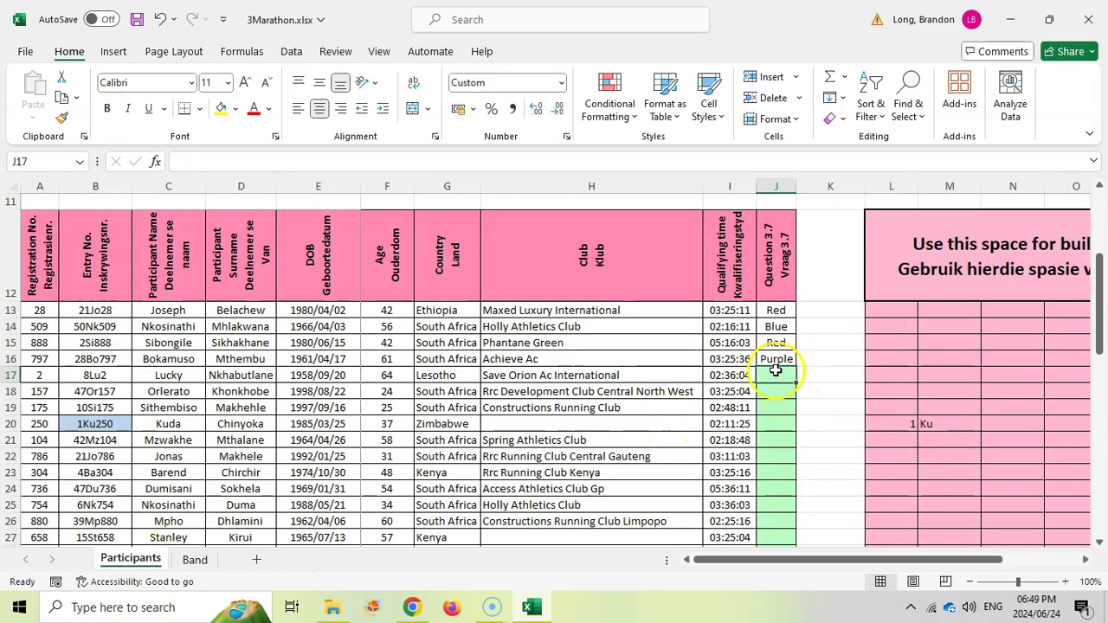
# - Begin =vlookup( in J17 using age F17 as the lookup value
pyautogui.write('=vlookup(')
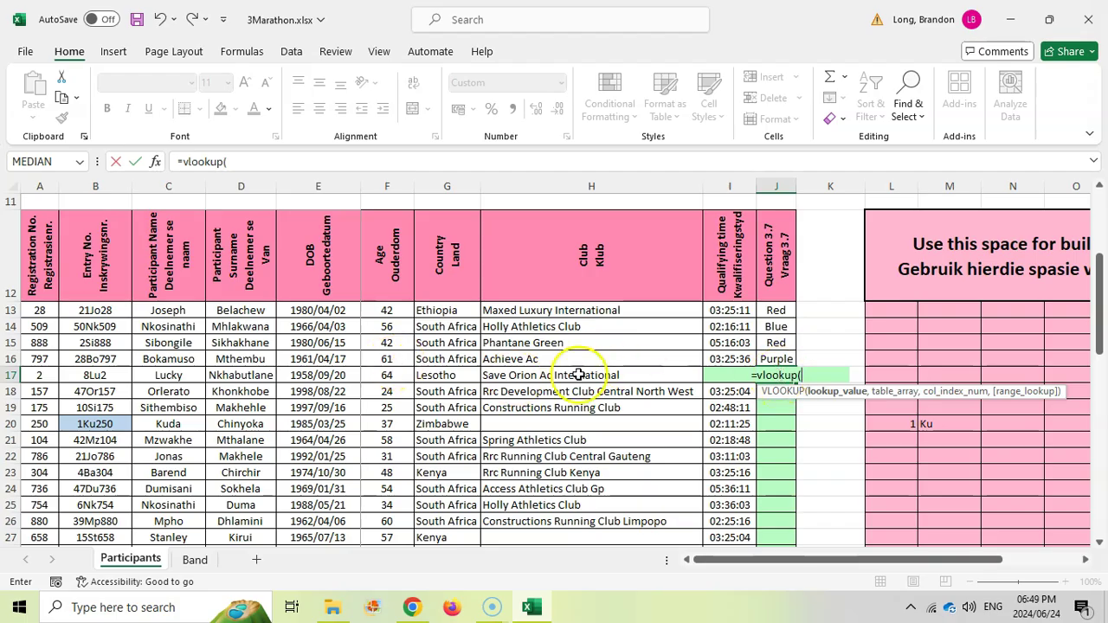
pyautogui.click(383, 373)
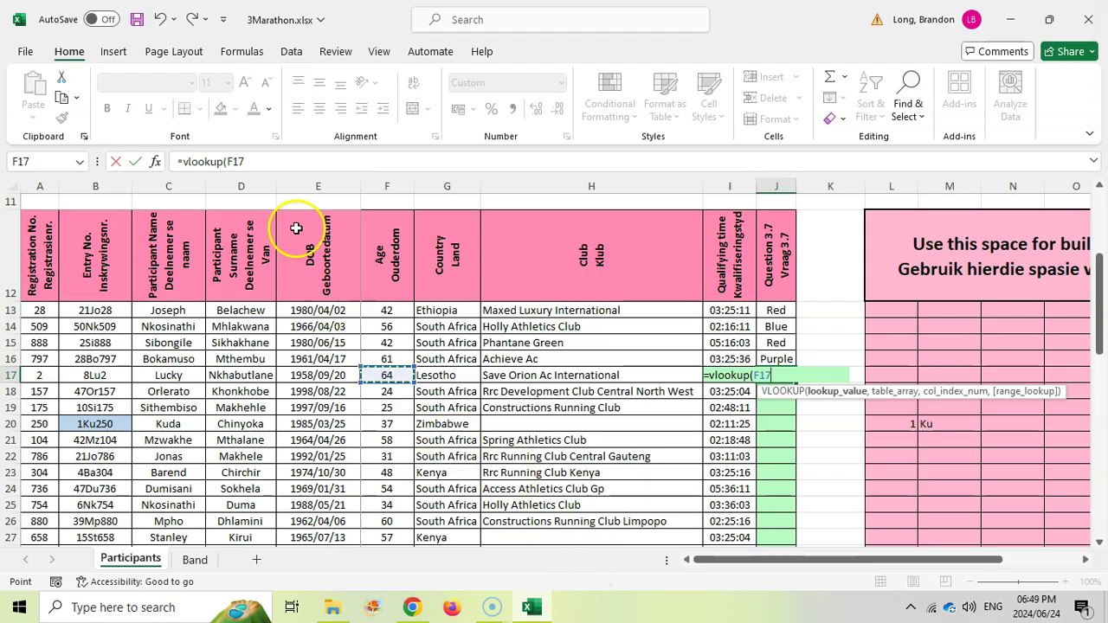
pyautogui.write(',')
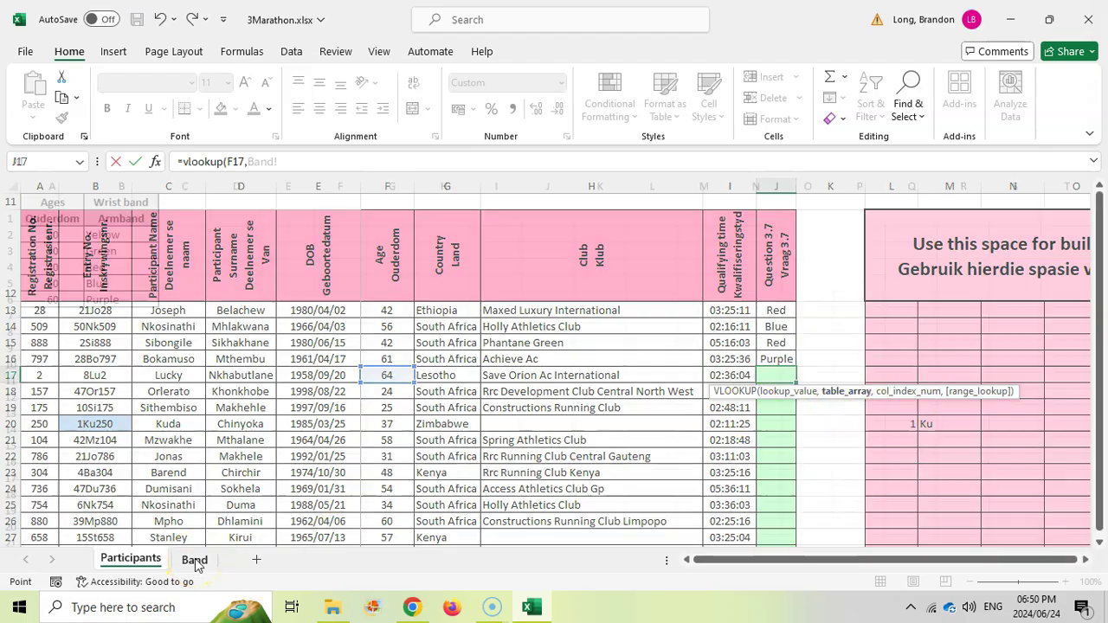
# - Finish J17 as =VLOOKUP(F17,Band!$A$2:$B$6,2), returning Purple for the 64-year-old
pyautogui.click(195, 561)
pyautogui.click(199, 511)
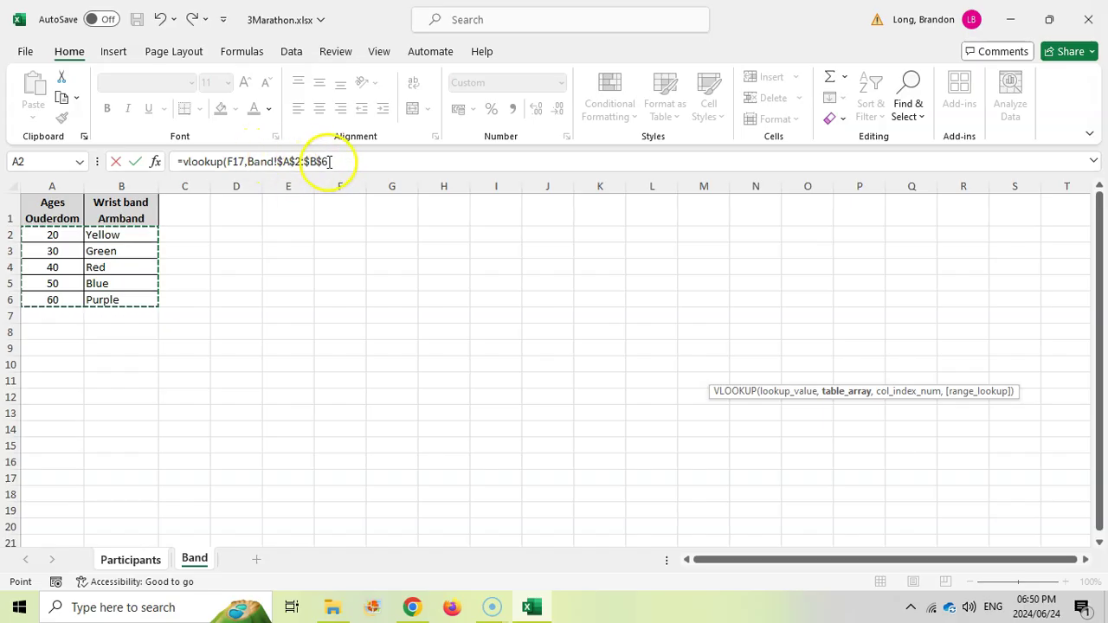
pyautogui.click(329, 162)
pyautogui.write(',2,')
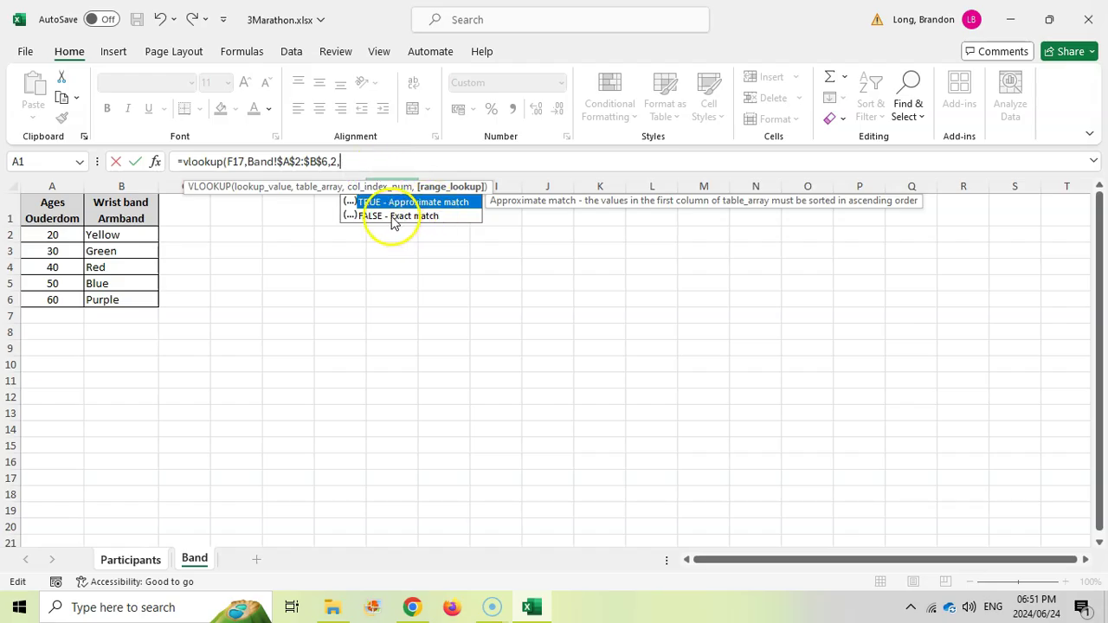
pyautogui.press('BackSpace')
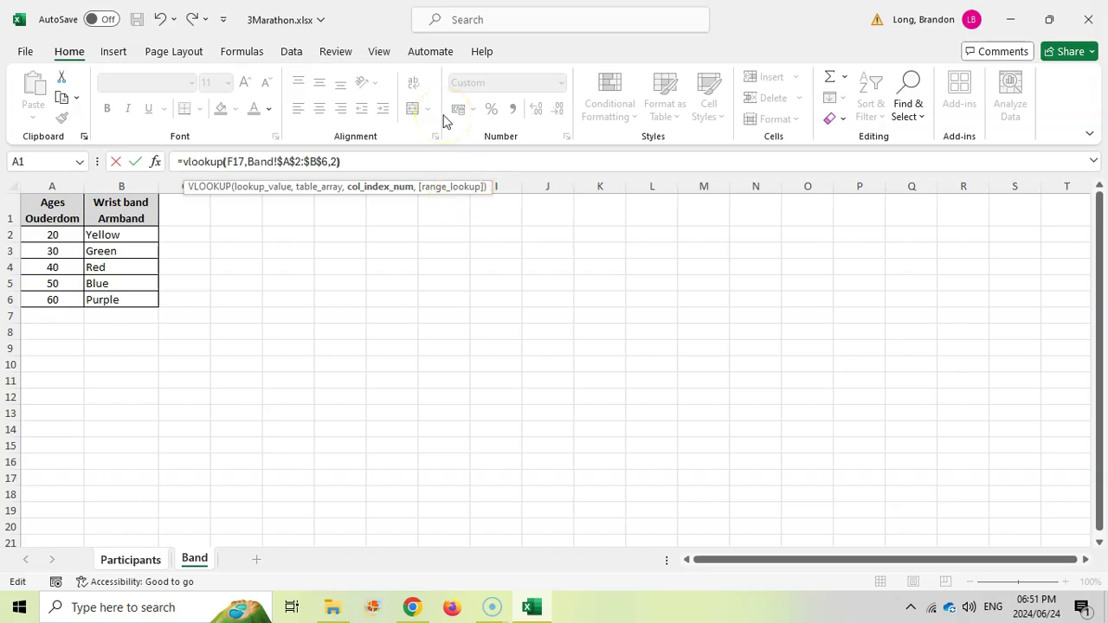
pyautogui.write(')')
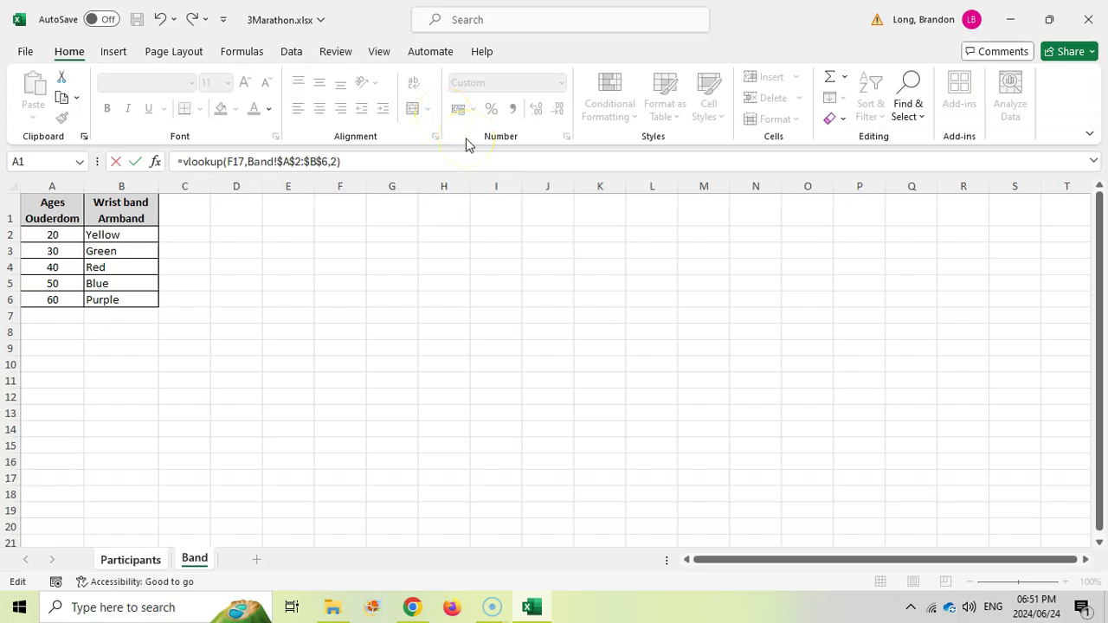
pyautogui.press('Return')
# - Fill J17's wristband formula down column J to row 62
pyautogui.click(776, 375)
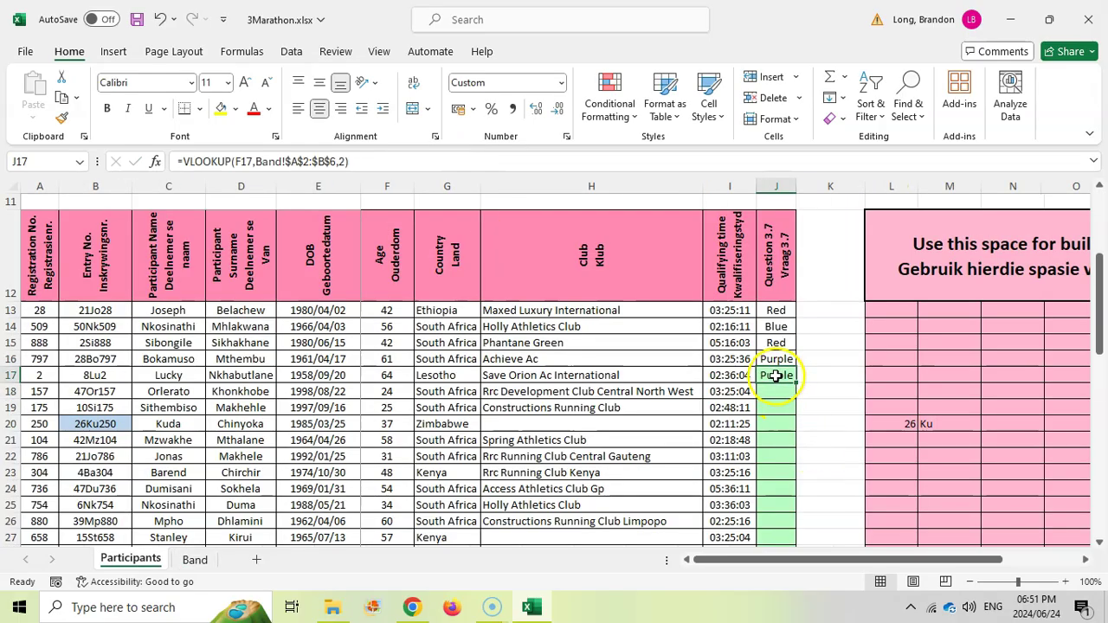
pyautogui.moveTo(797, 384)
pyautogui.mouseDown()
pyautogui.moveTo(799, 596)
pyautogui.moveTo(787, 507)
pyautogui.moveTo(791, 516)
pyautogui.mouseUp()
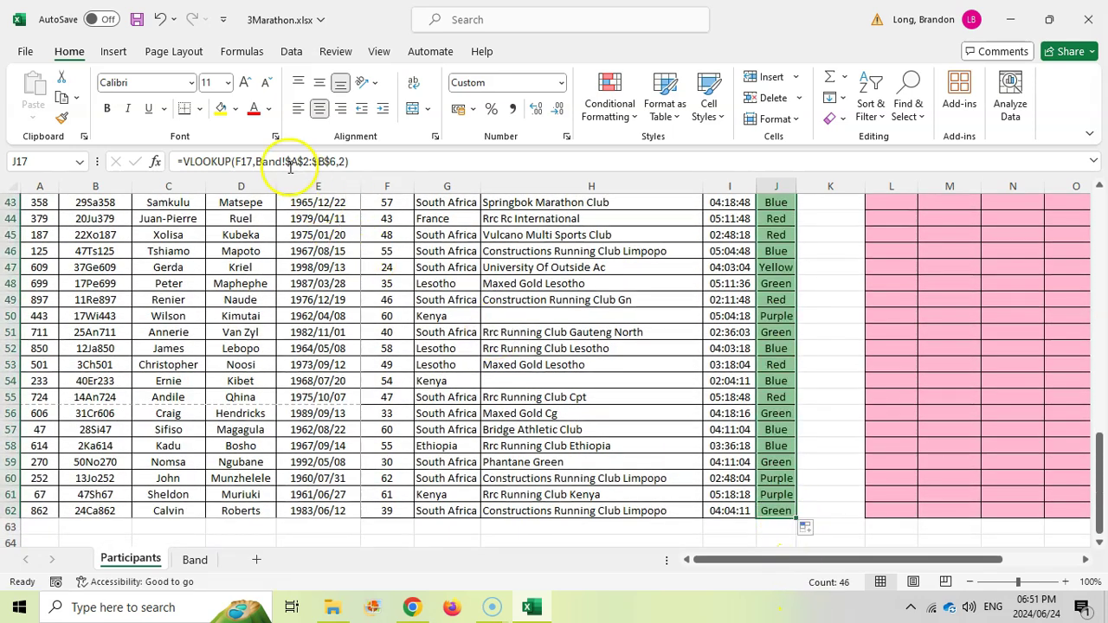
pyautogui.scroll(9, 334, 181)
pyautogui.scroll(2, 735, 223)
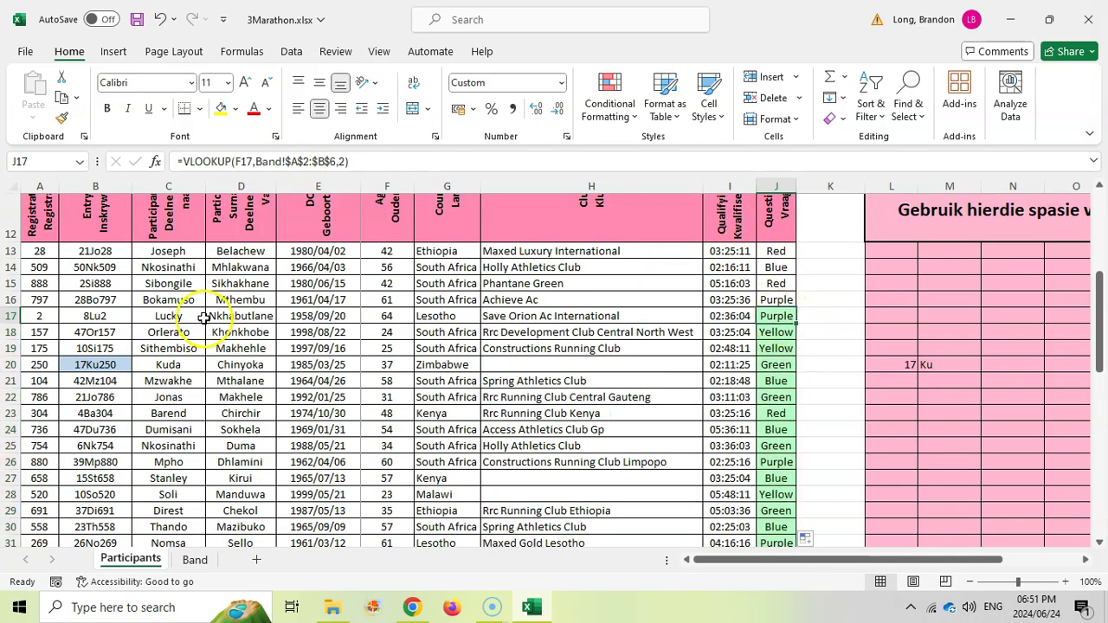
# - Check F18's age against the Band sheet bands and J18's copied formula
pyautogui.click(390, 331)
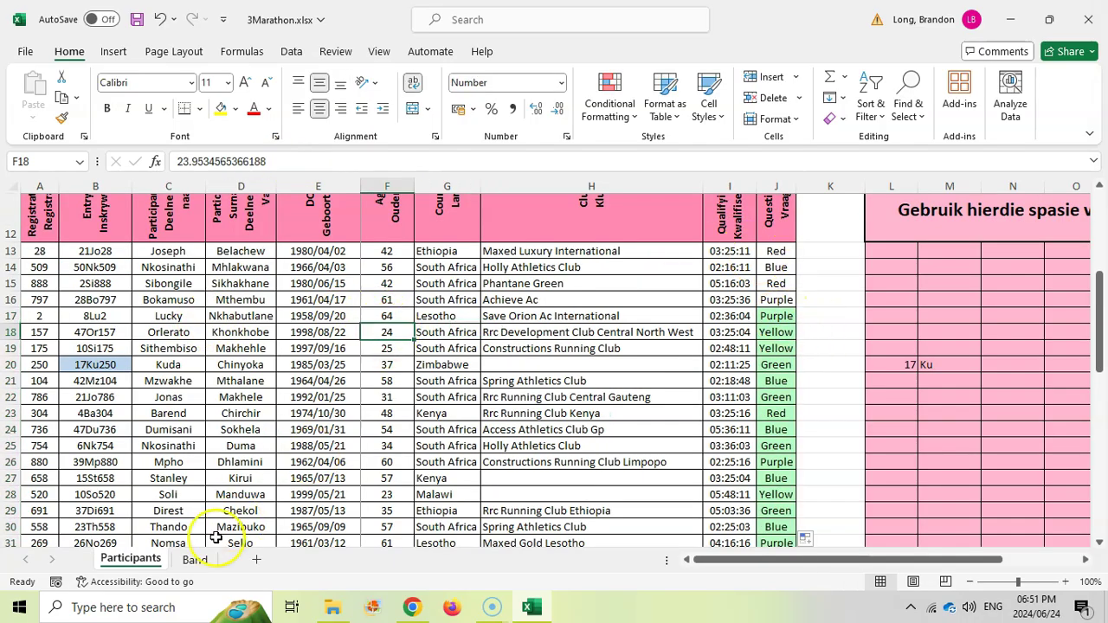
pyautogui.click(195, 559)
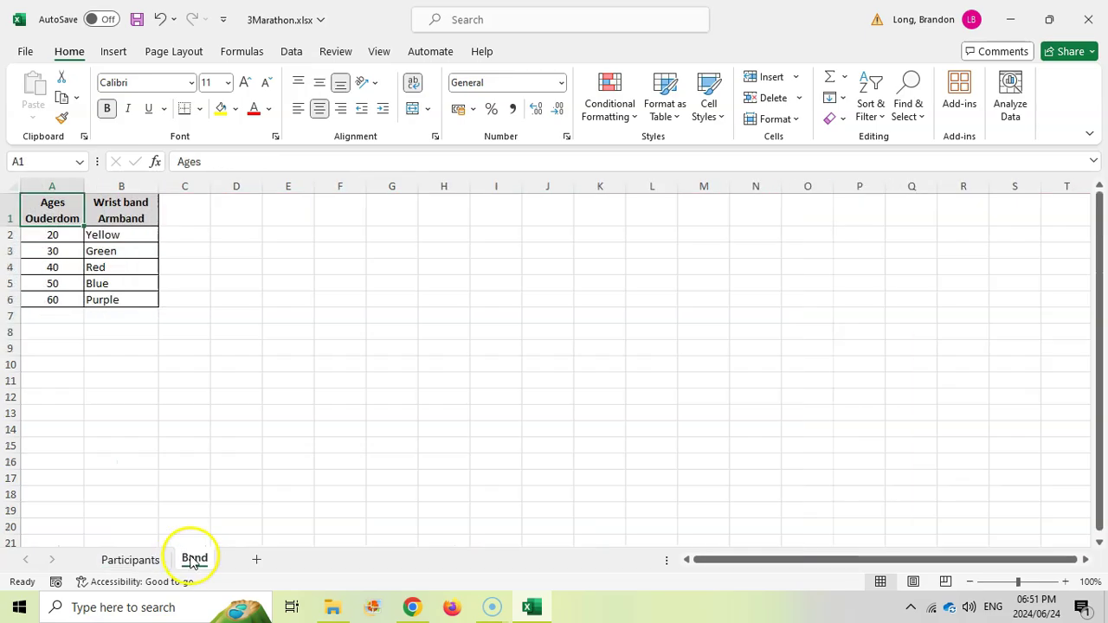
pyautogui.click(130, 559)
pyautogui.click(783, 335)
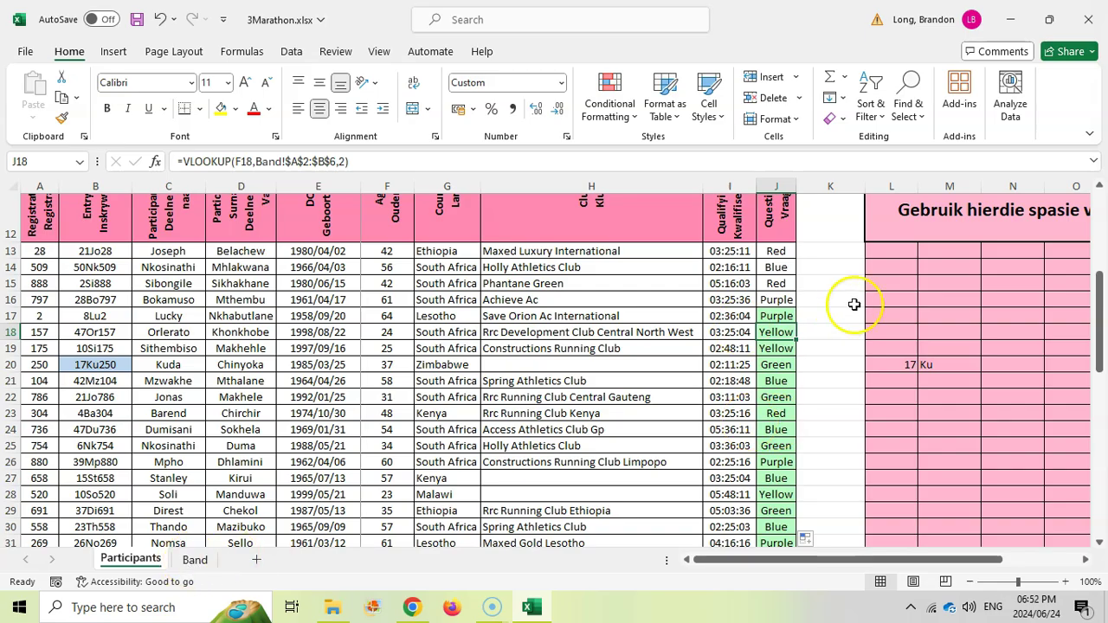
# - Toggle J17's Band table range with F4 and fill the formula down column J
pyautogui.click(776, 316)
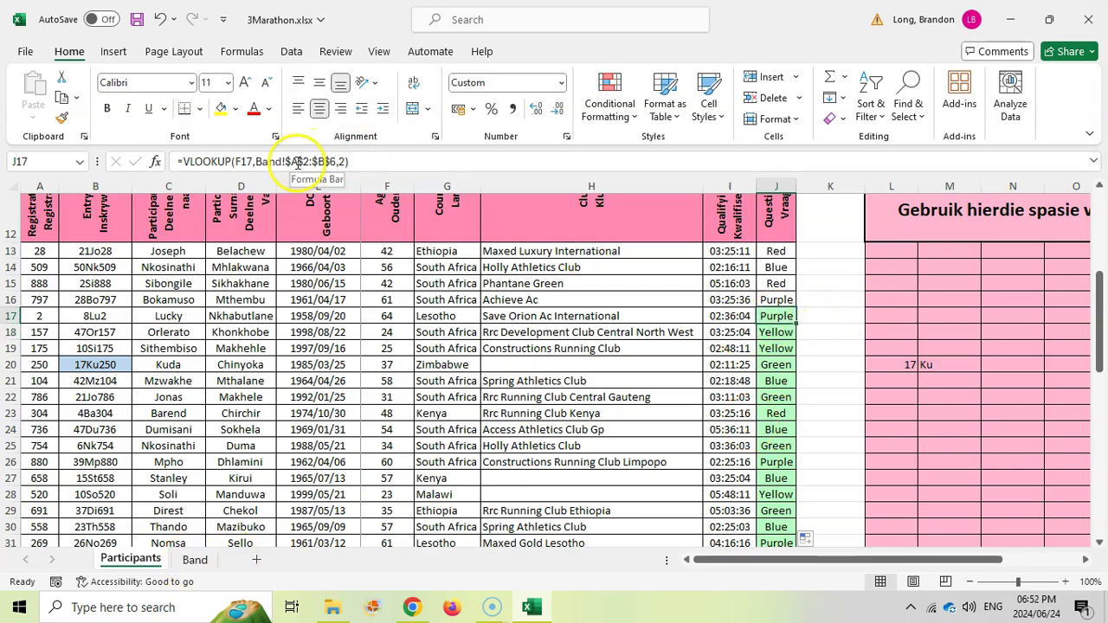
pyautogui.click(296, 161)
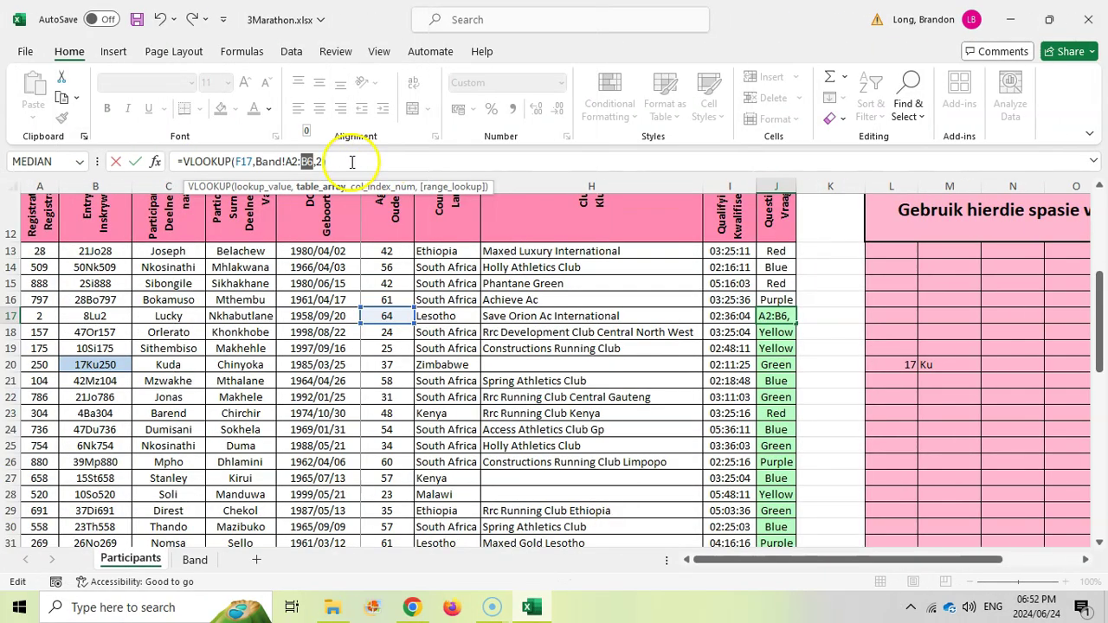
pyautogui.click(280, 162)
pyautogui.press('F4')
pyautogui.press('F4')
pyautogui.press('F4')
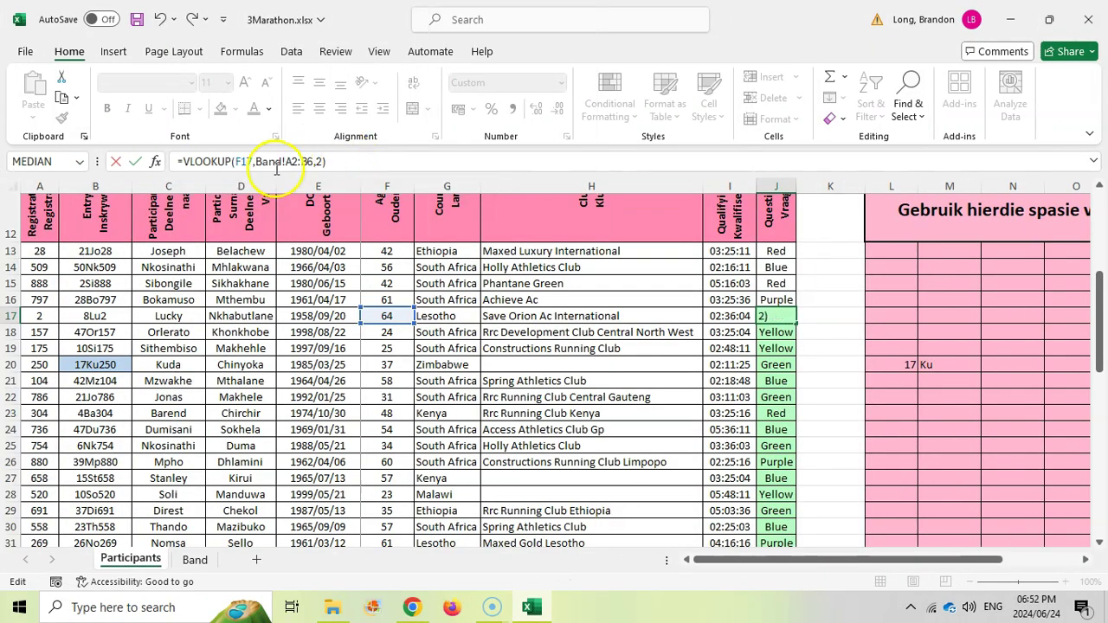
pyautogui.press('Return')
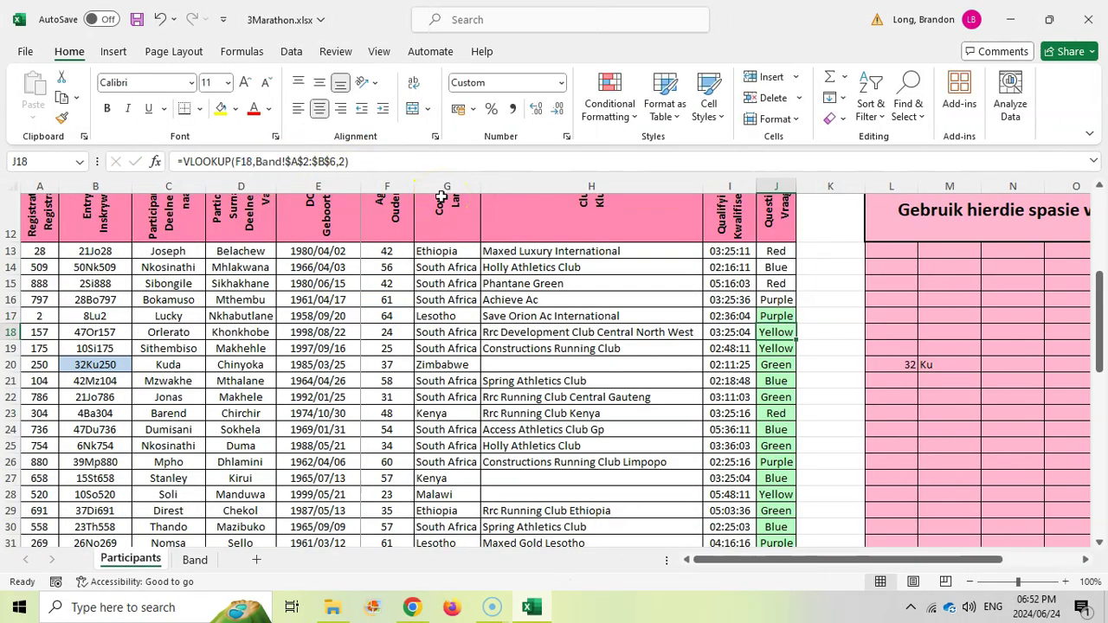
pyautogui.click(776, 317)
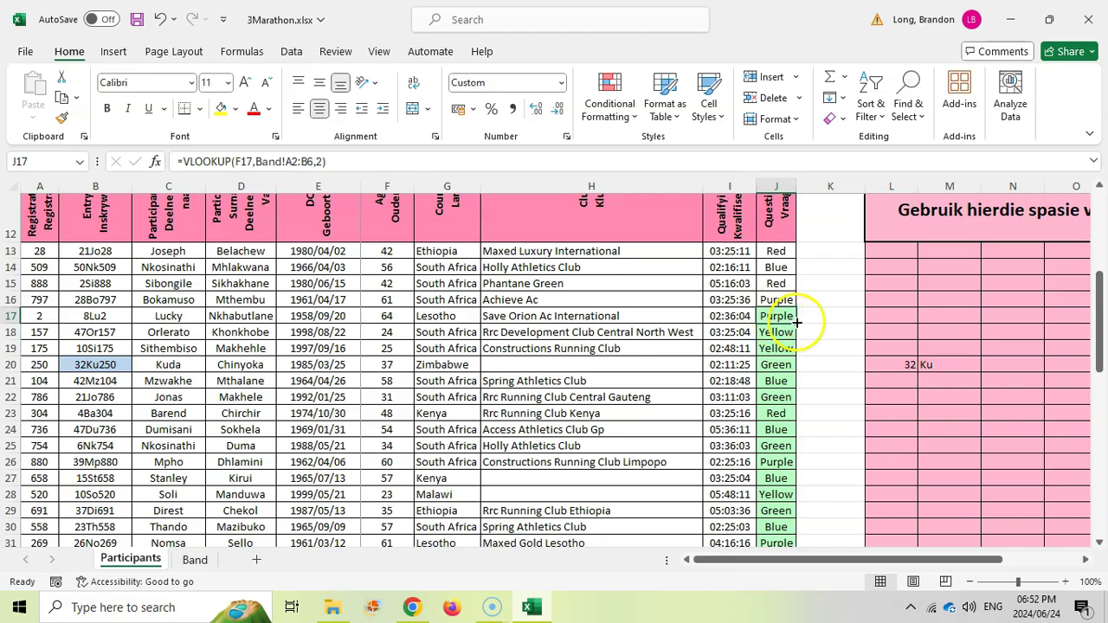
pyautogui.moveTo(794, 323); pyautogui.dragTo(794, 506)
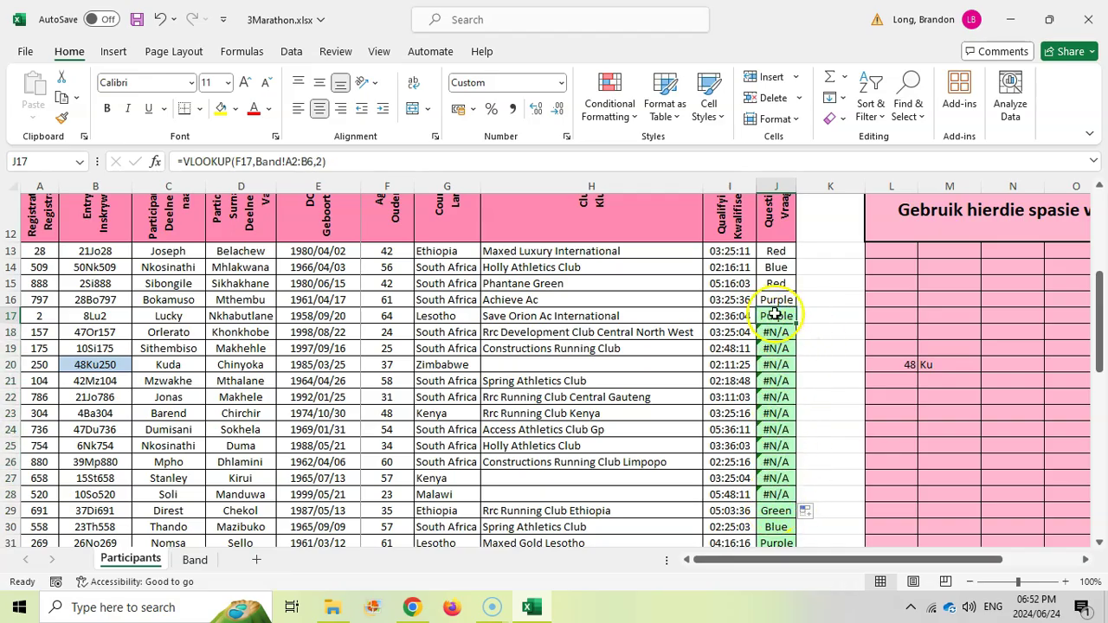
# - Restore the absolute $A$2:$B$6 range and refill column J, clearing #N/A errors
pyautogui.click(295, 161)
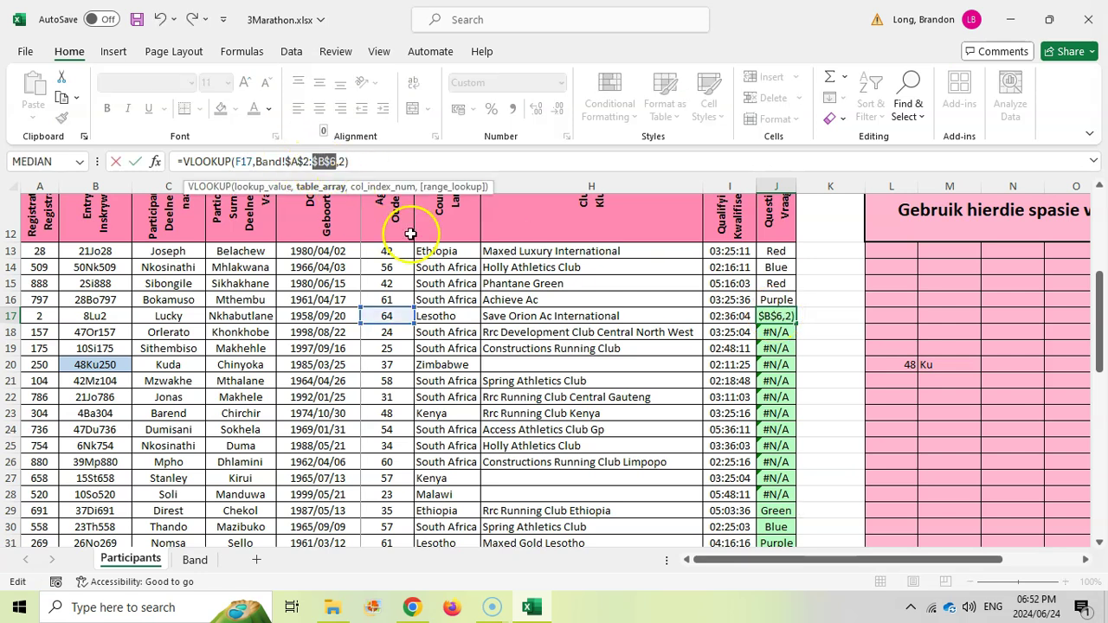
pyautogui.press('Return')
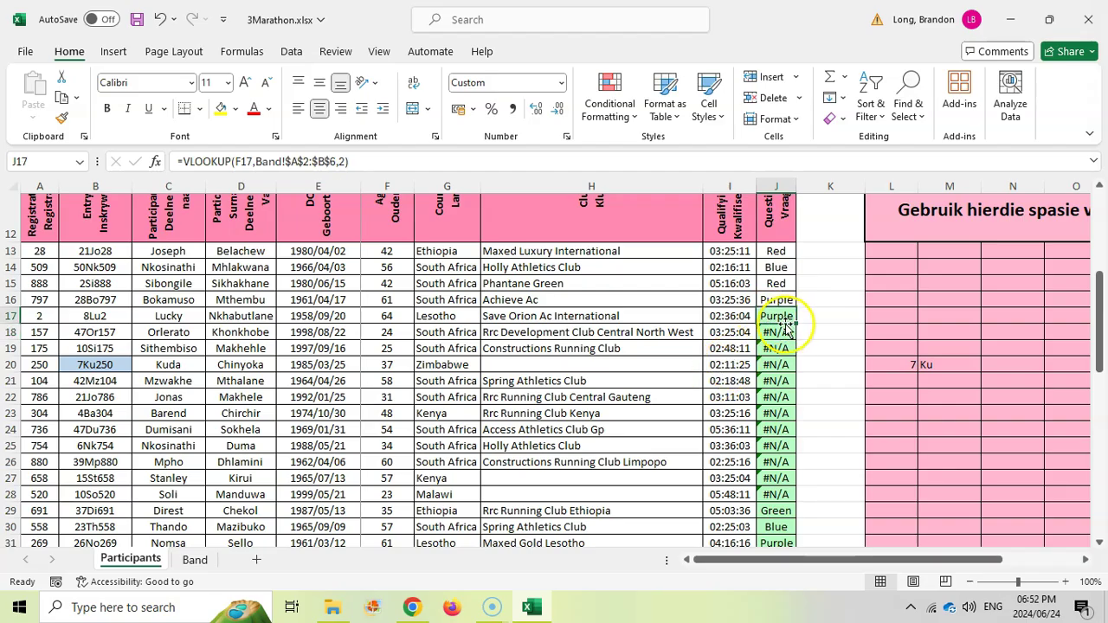
pyautogui.moveTo(782, 505); pyautogui.dragTo(781, 504)
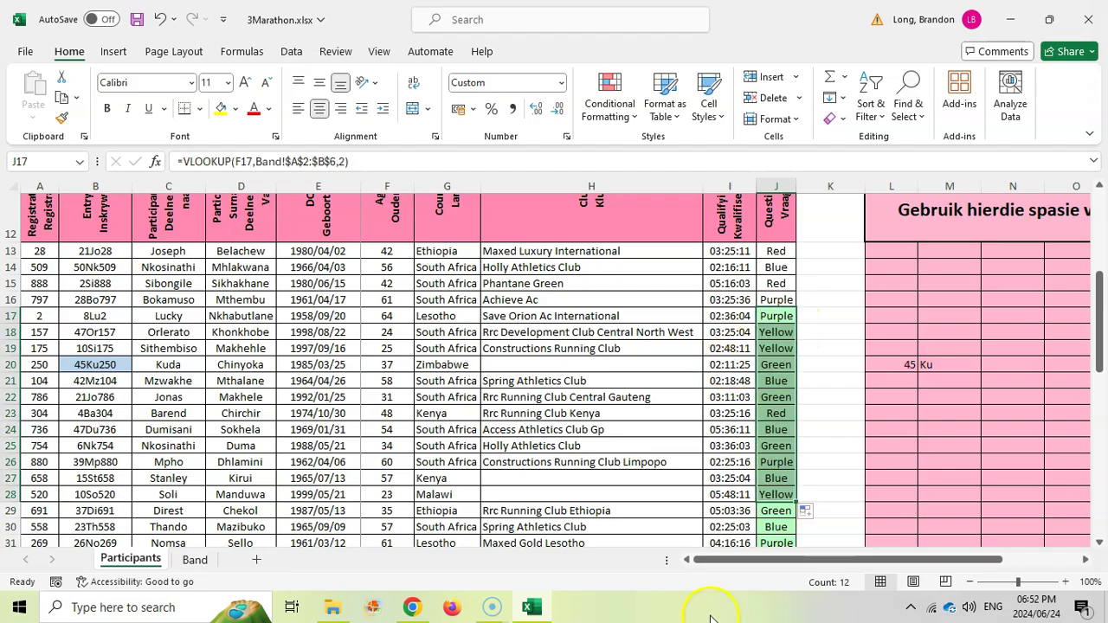
# - Review question 3.7 in the exam PDF, then save the 3Marathon workbook
pyautogui.click(414, 611)
pyautogui.scroll(-1, 601, 450)
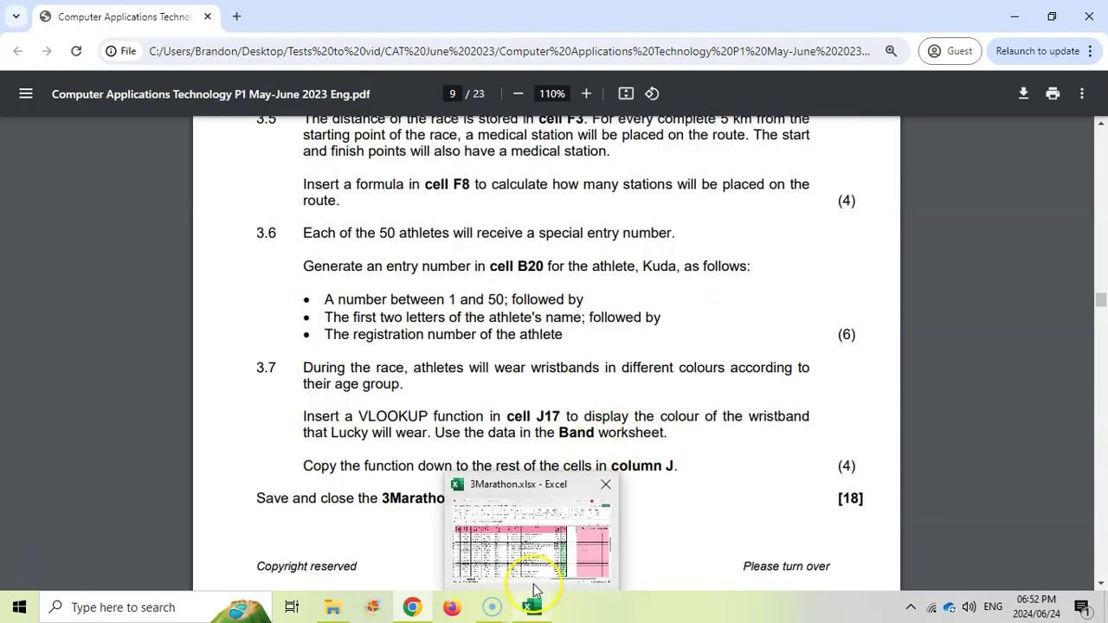
pyautogui.click(516, 545)
pyautogui.click(137, 20)
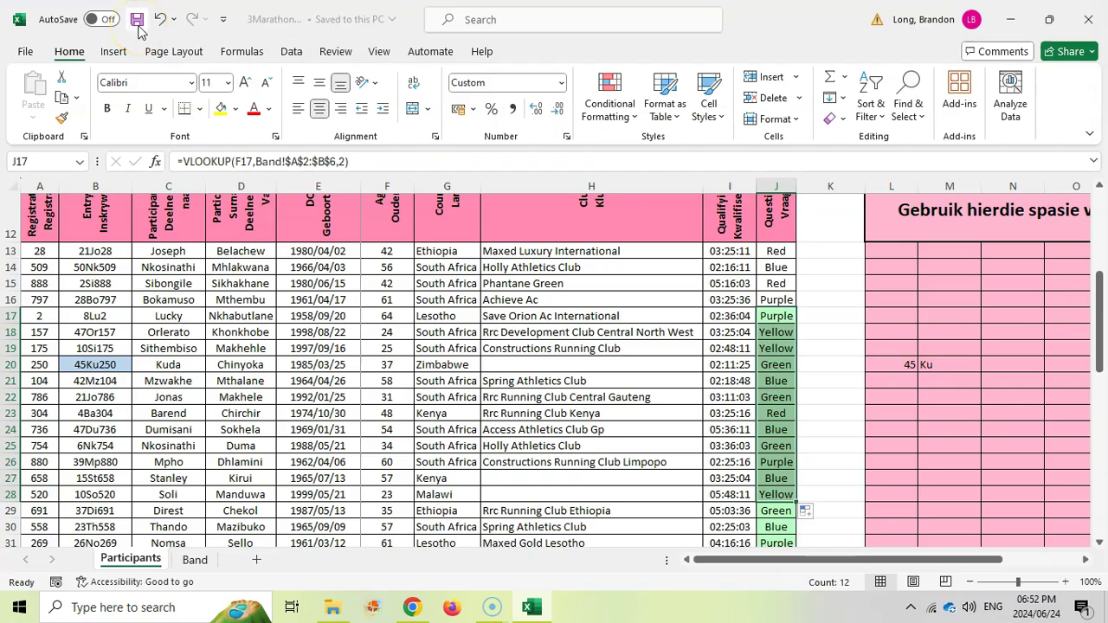